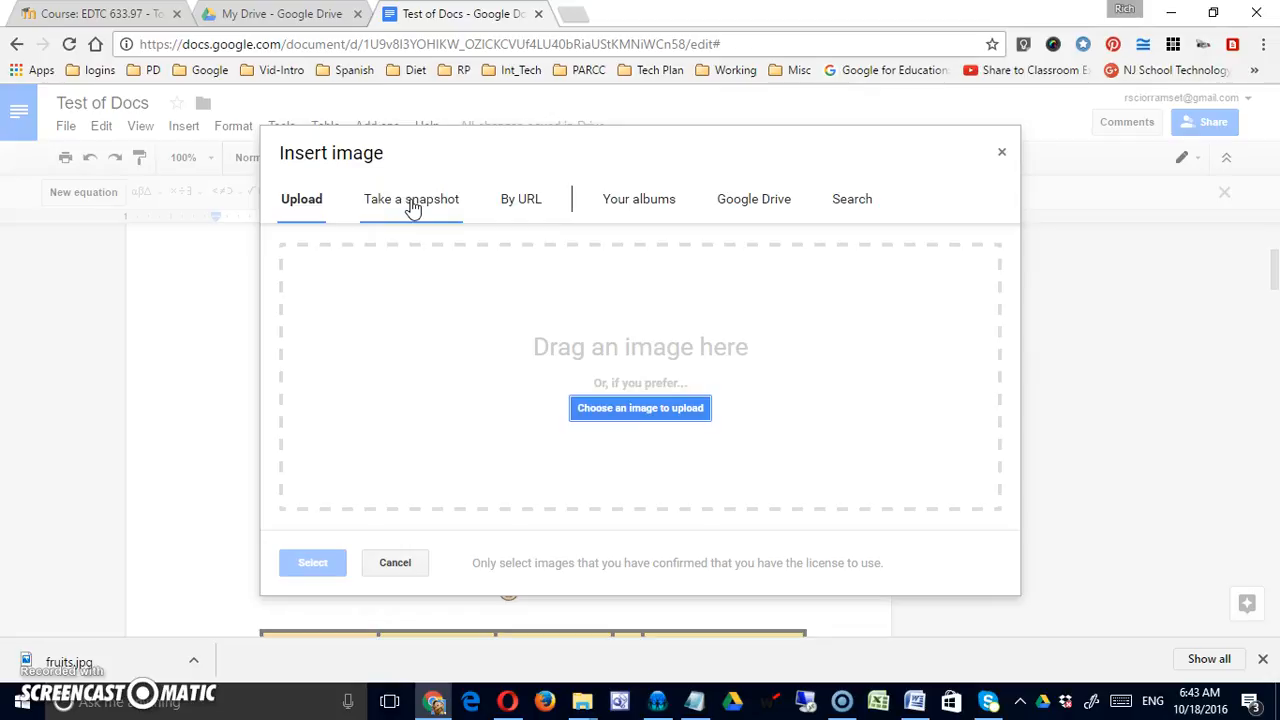
Switch the image source to By URL and search Google Images for vegetables in a new browser tab.
click(411, 203)
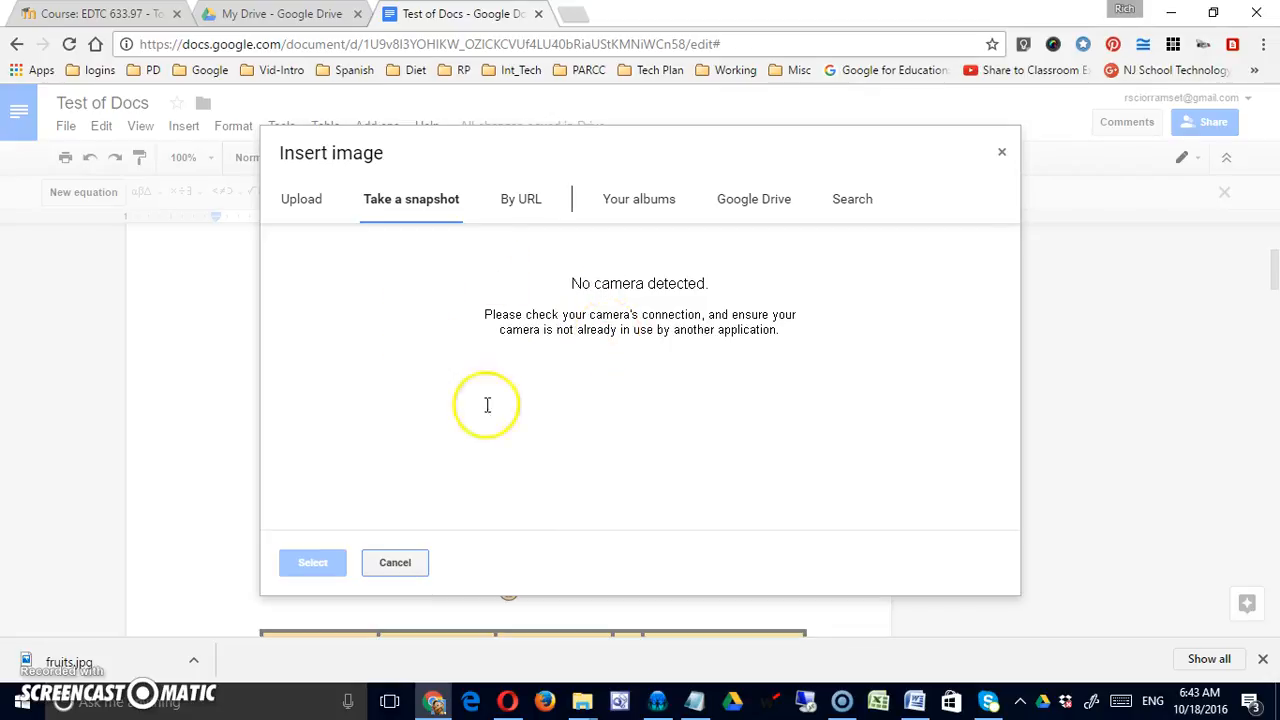
click(534, 200)
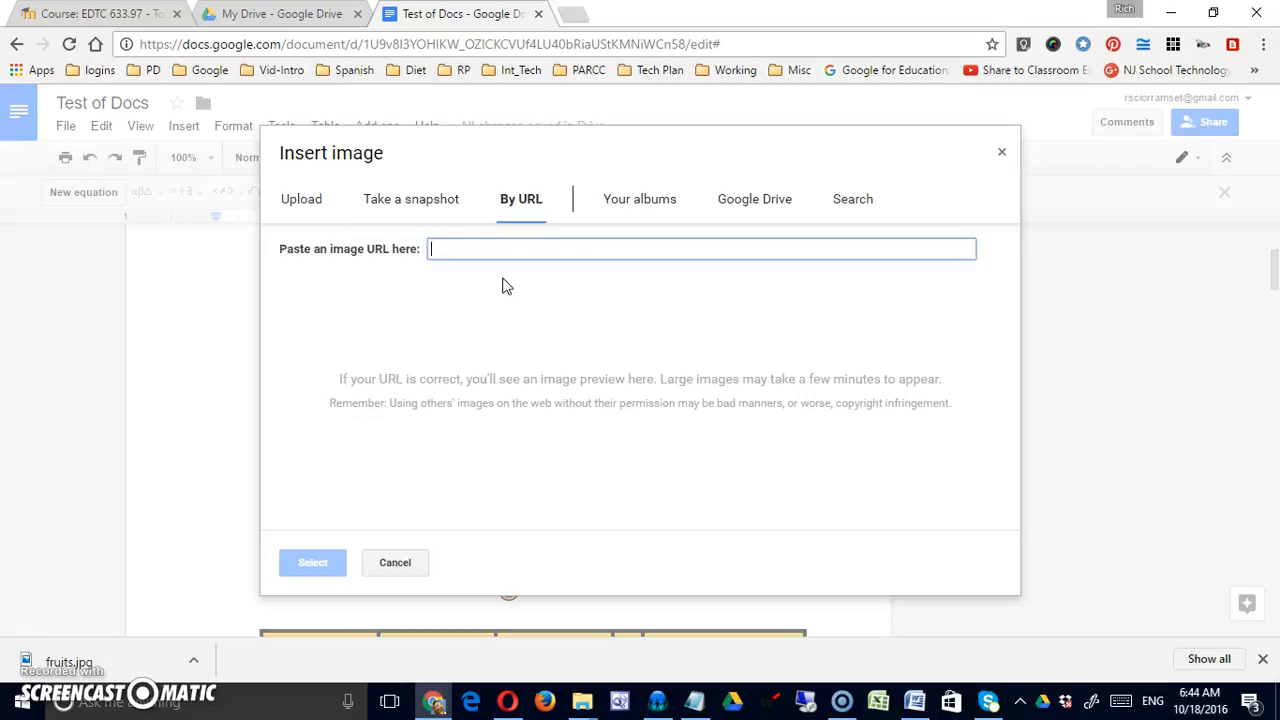
click(572, 17)
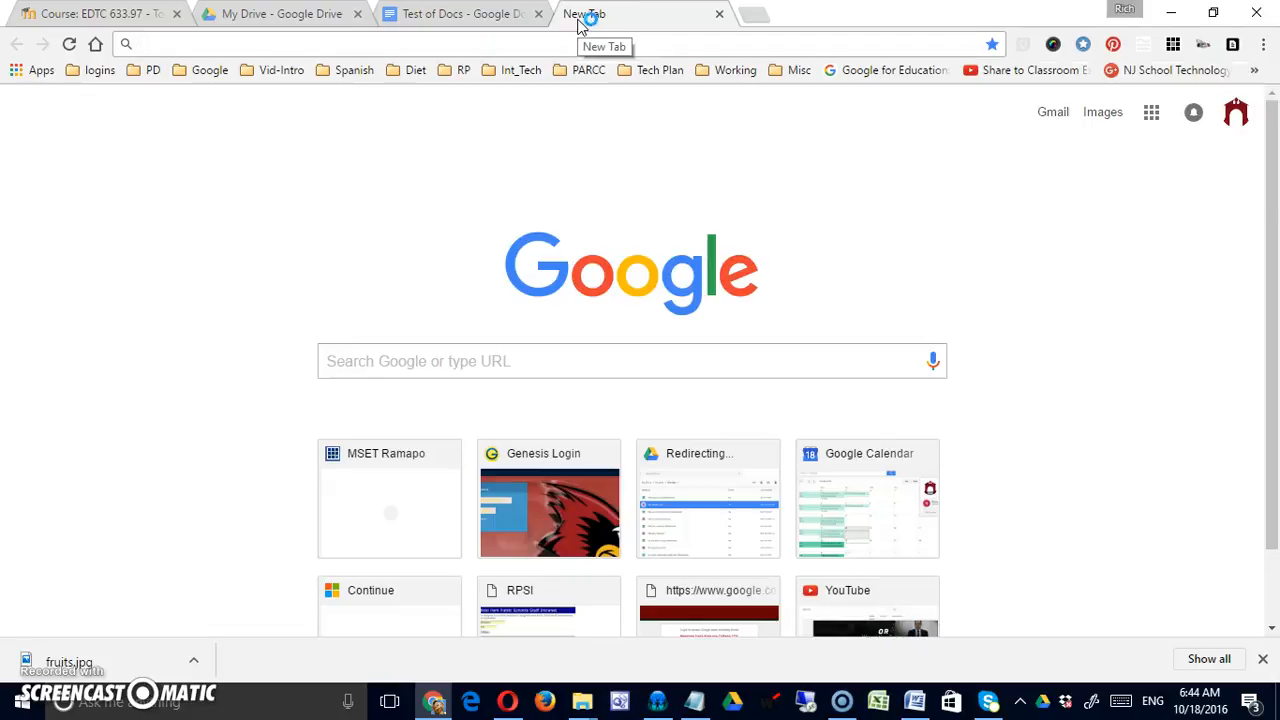
text(imag)
key(Return)
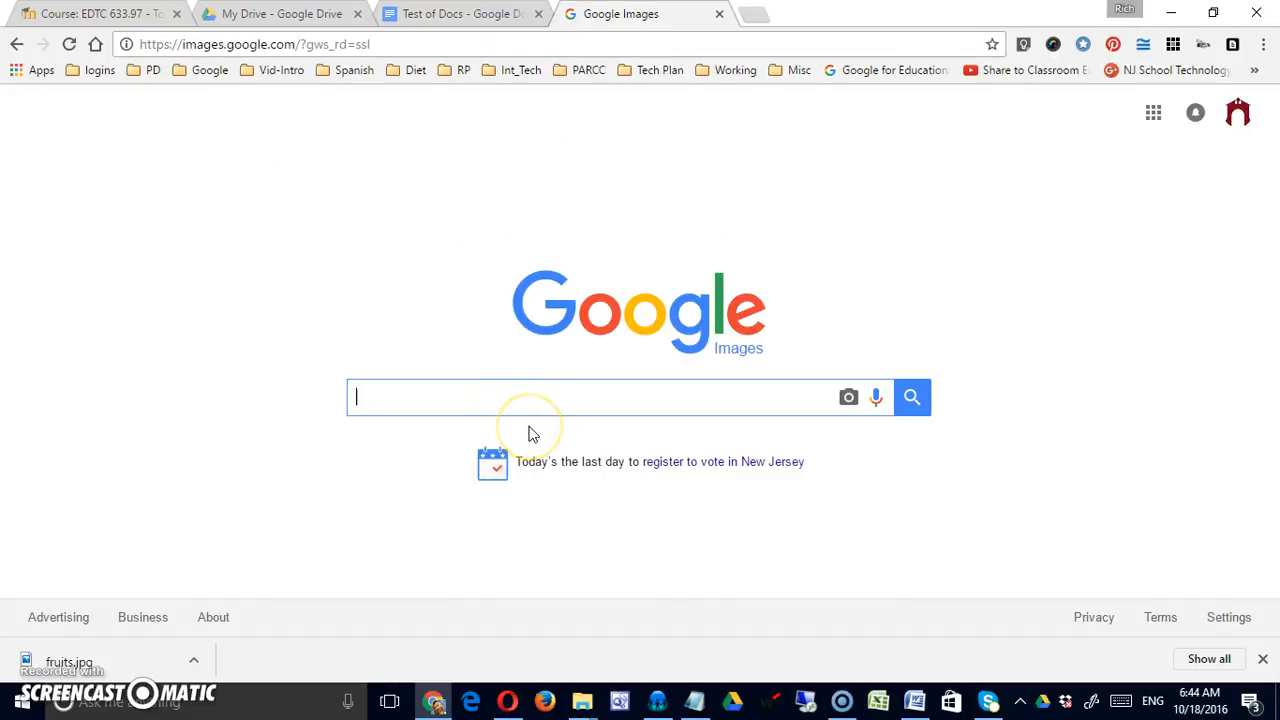
text(vege)
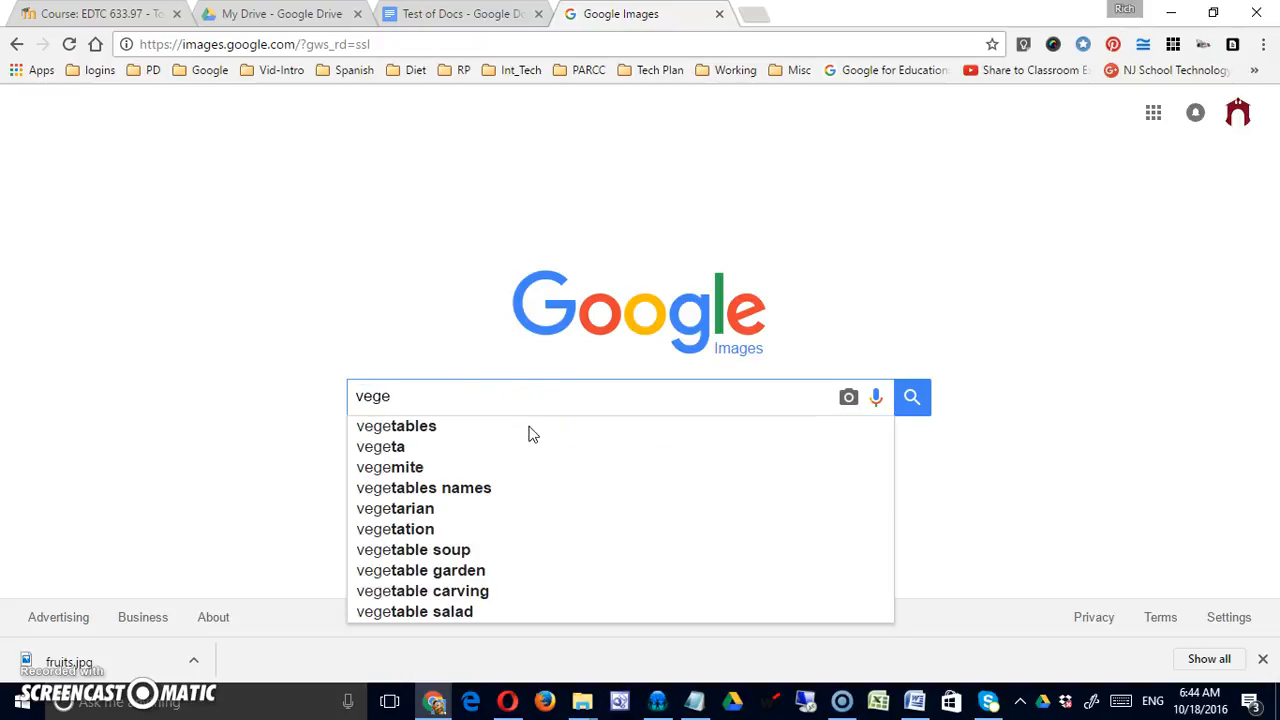
click(475, 428)
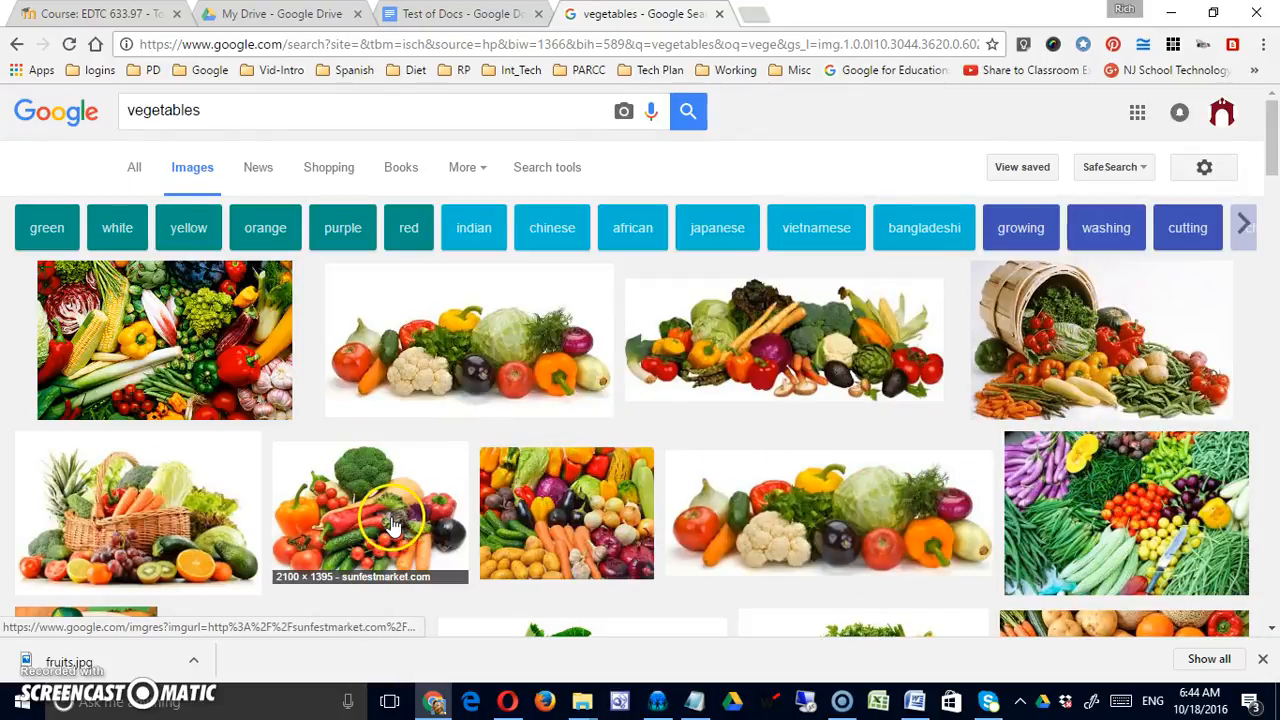
Open the full-size 960 × 512 picture of peppers, carrots and potatoes from the results and copy its web address.
scroll(250, 532, down, 1)
scroll(250, 532, down, 2)
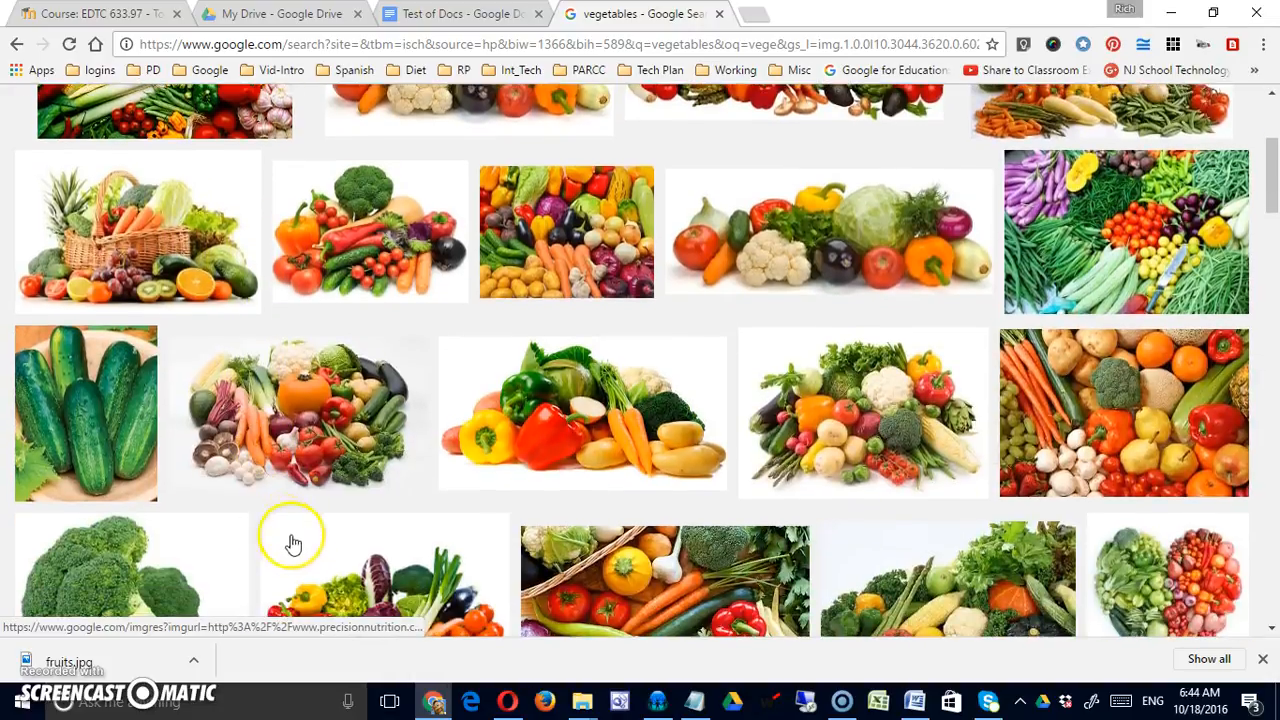
click(549, 414)
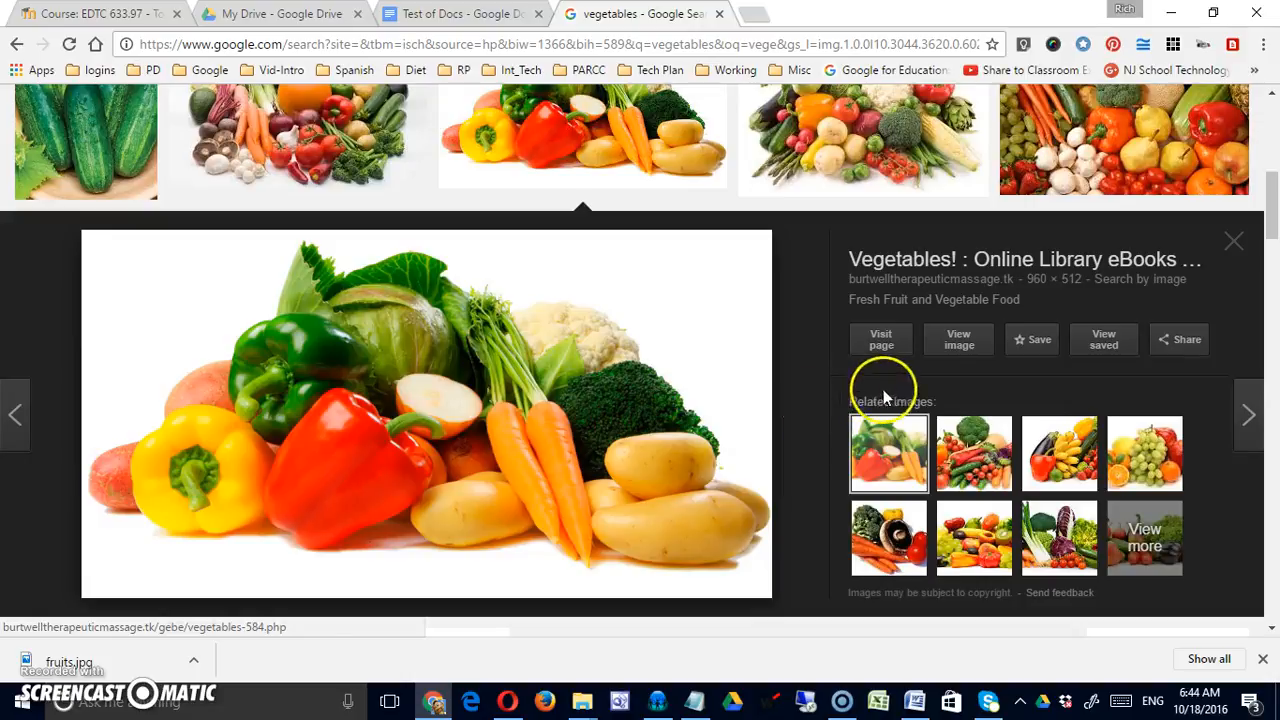
click(958, 340)
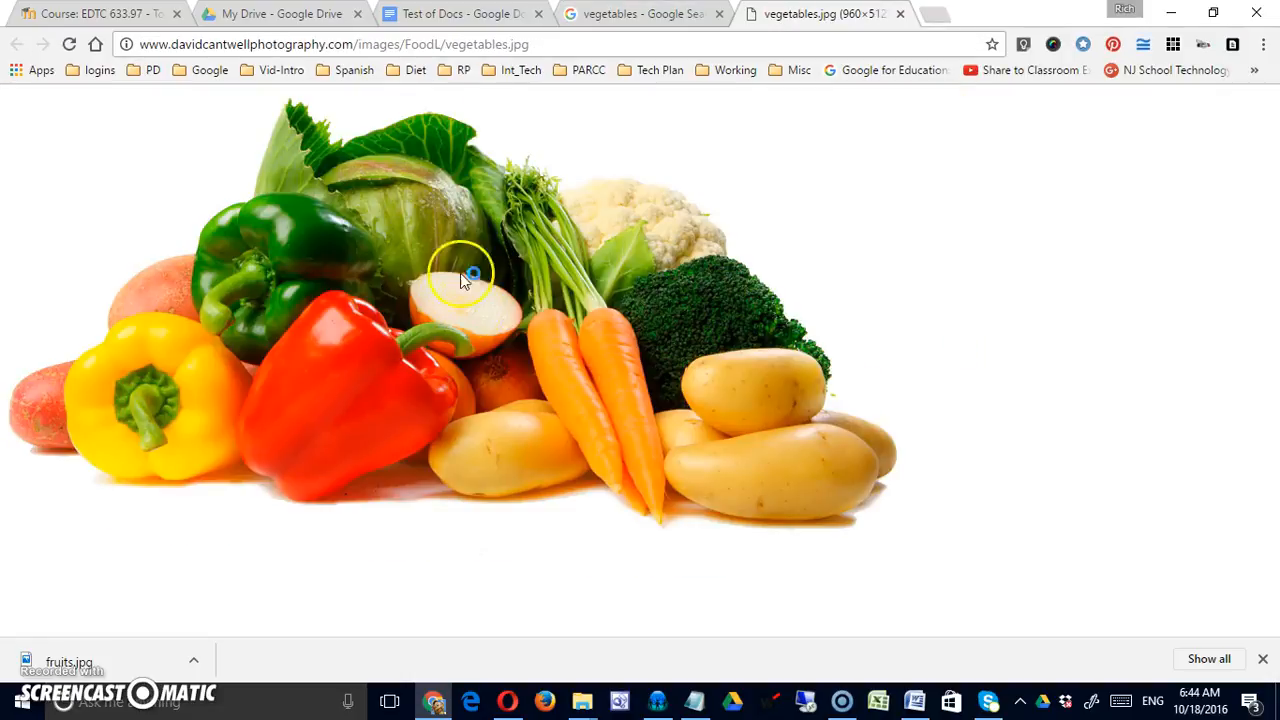
click(365, 45)
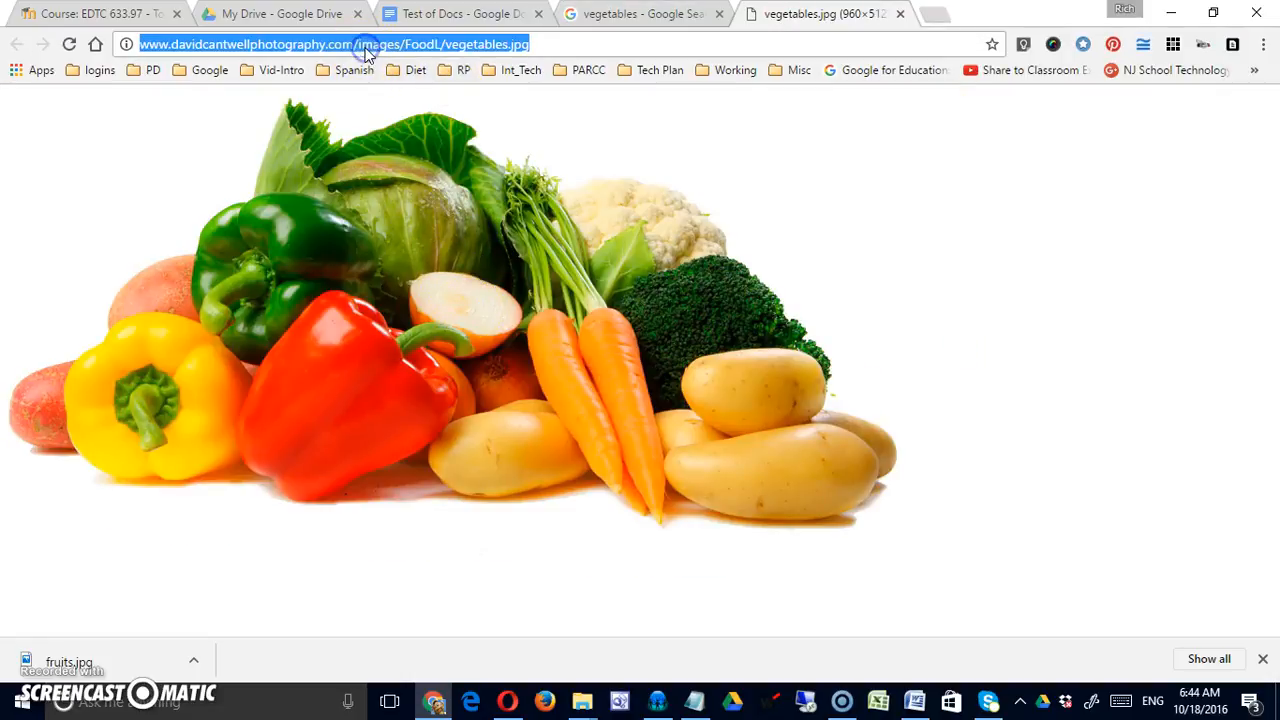
right_click(365, 45)
click(402, 117)
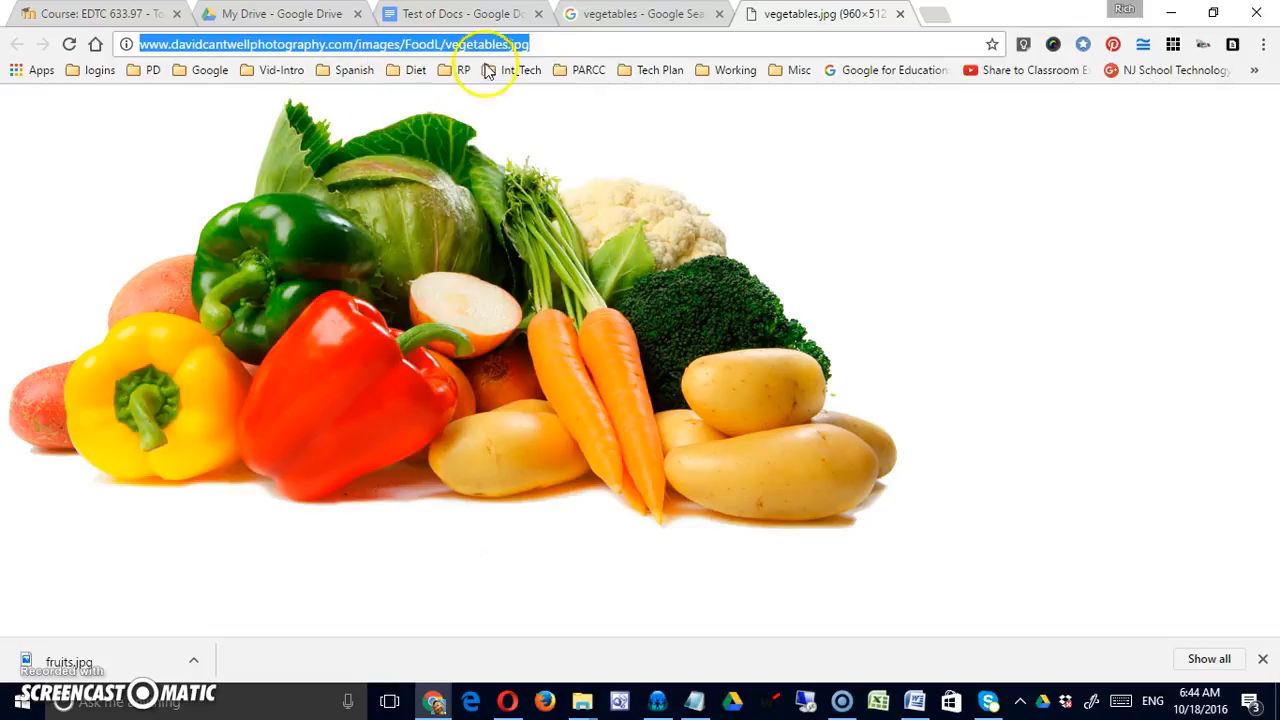
Return to the Test of Docs document and insert the vegetables picture using the copied image URL.
click(592, 22)
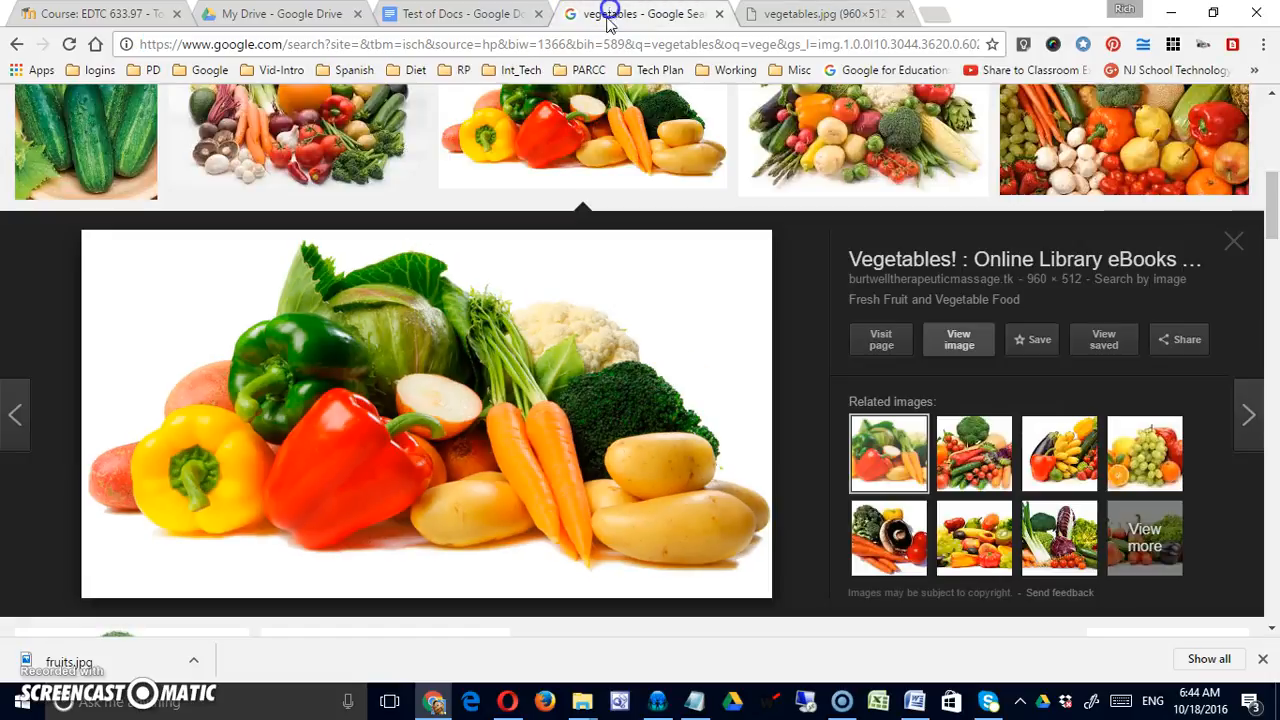
click(435, 16)
right_click(487, 245)
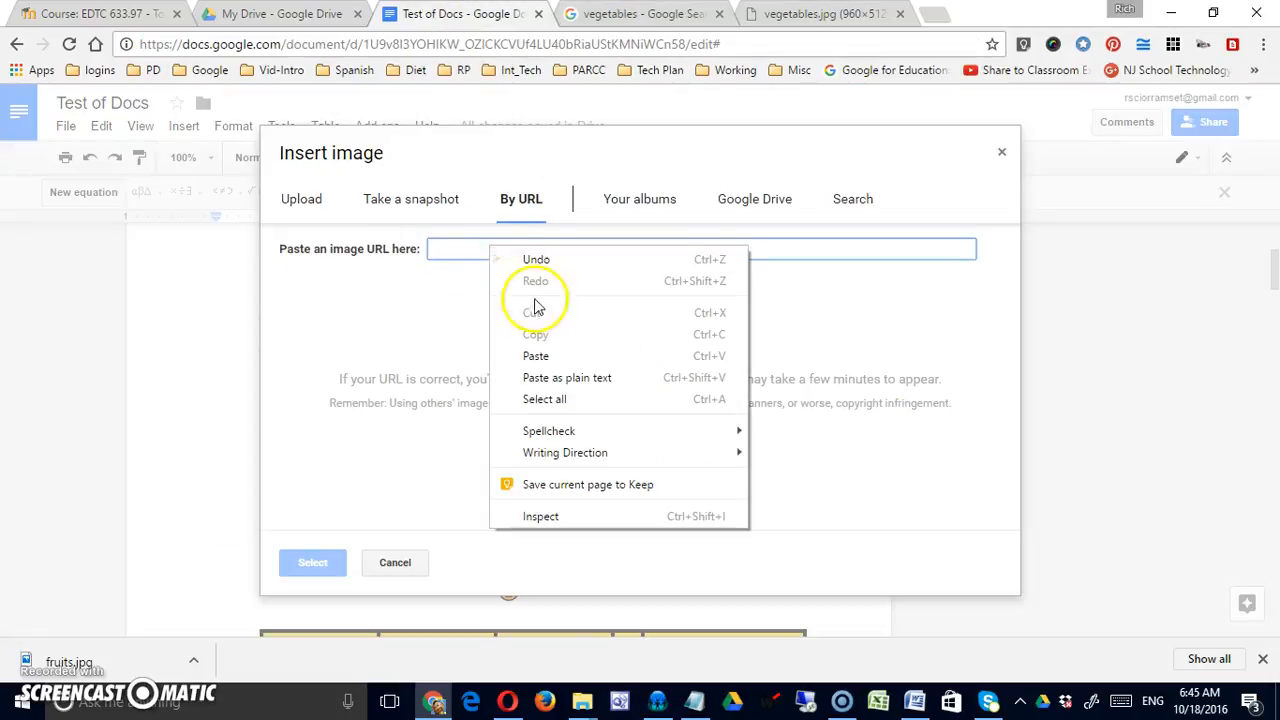
click(531, 350)
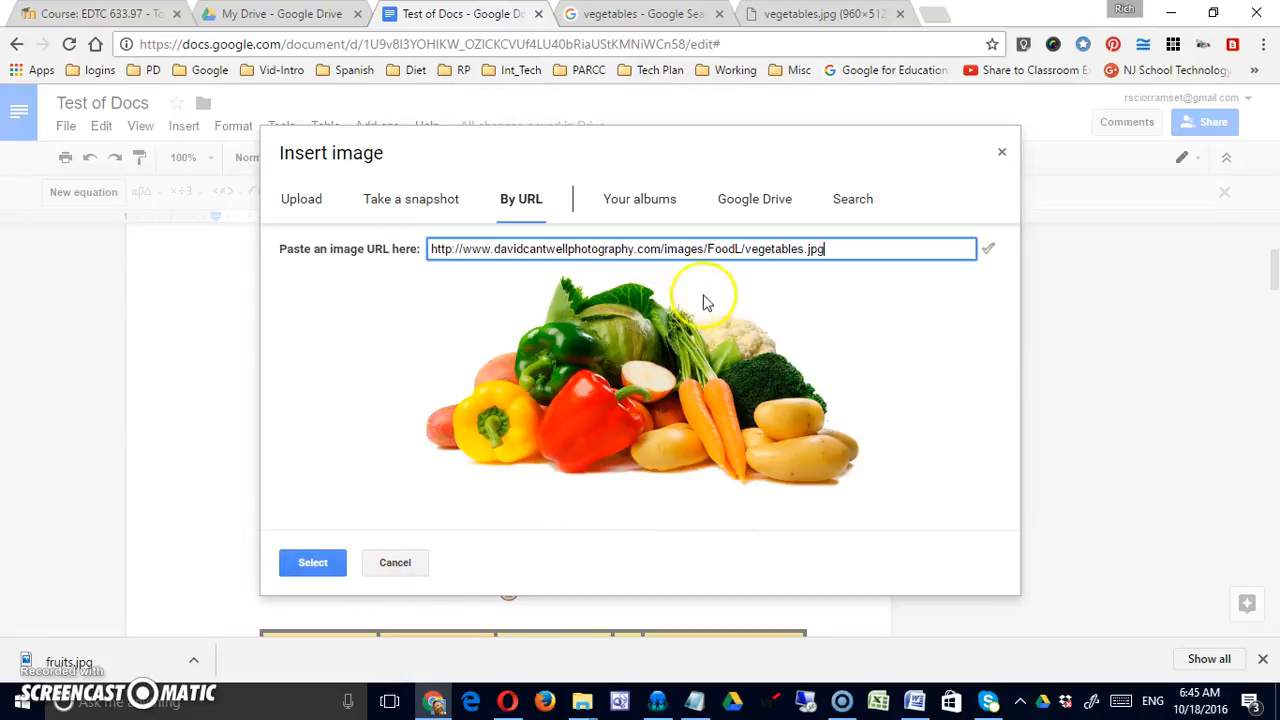
click(312, 562)
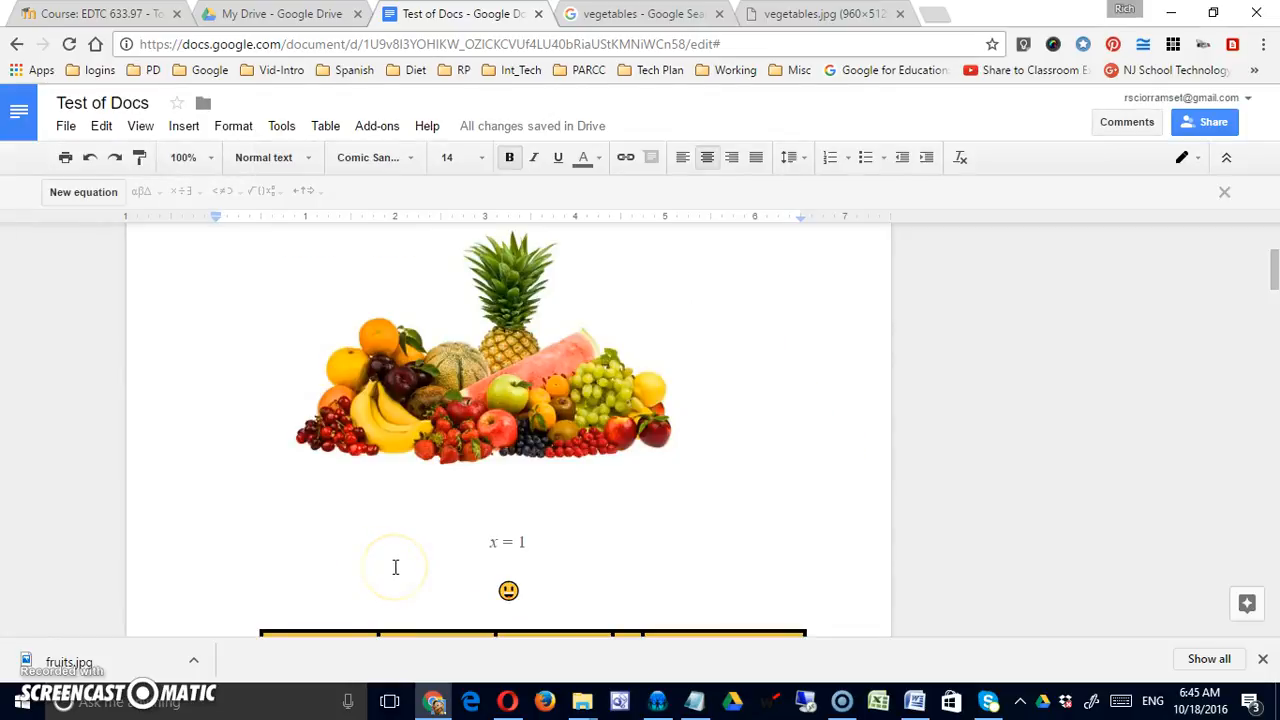
Shrink the vegetables image proportionally to about 4 inches wide.
click(466, 538)
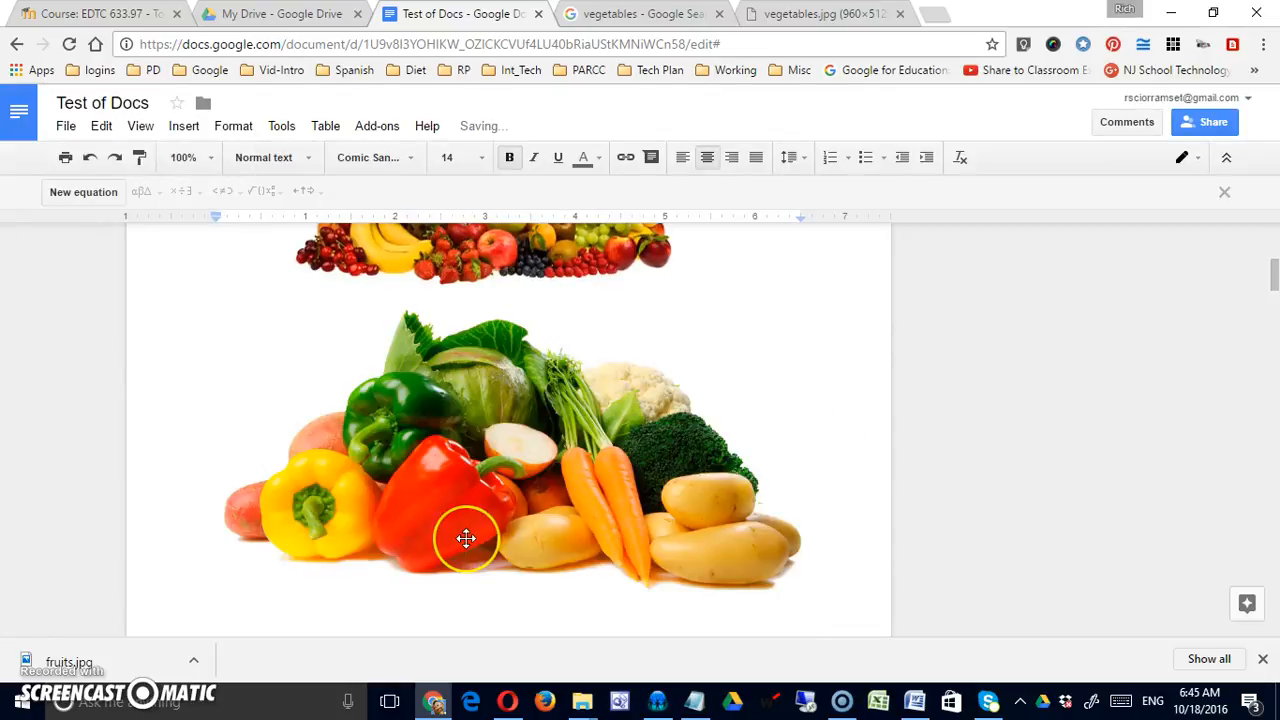
scroll(466, 538, up, 1)
scroll(466, 538, down, 1)
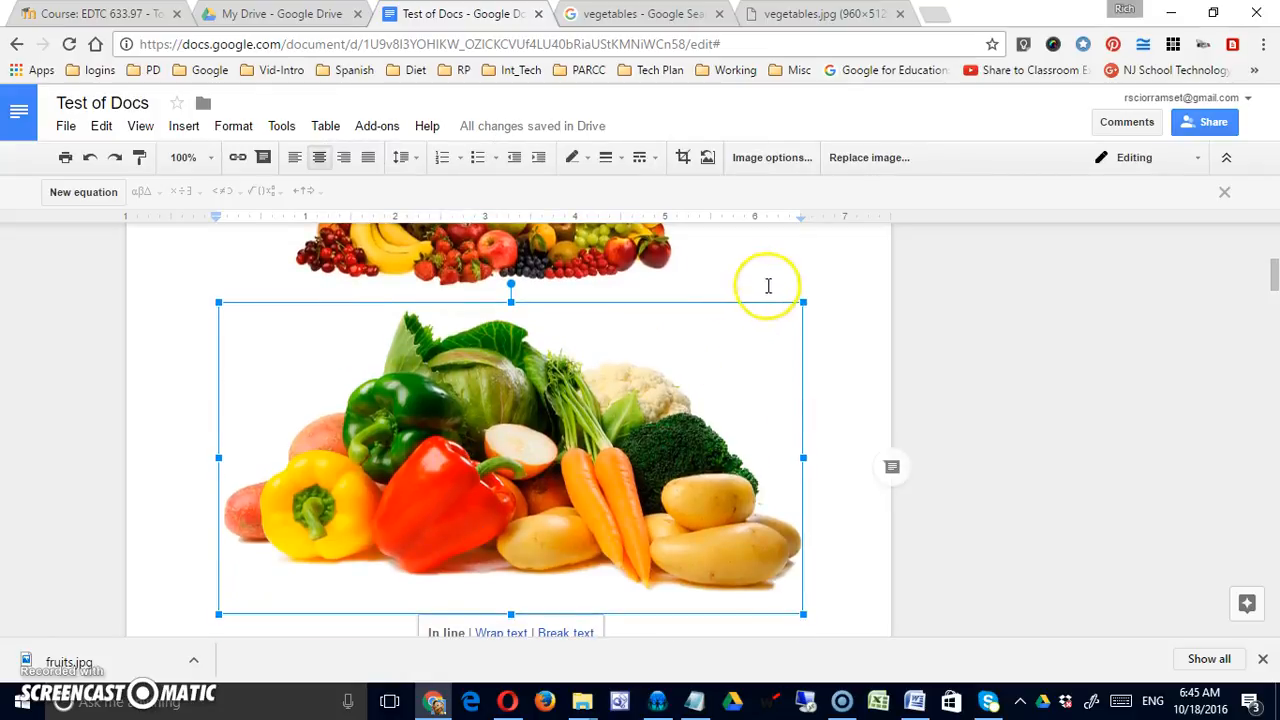
drag(801, 298, 535, 418)
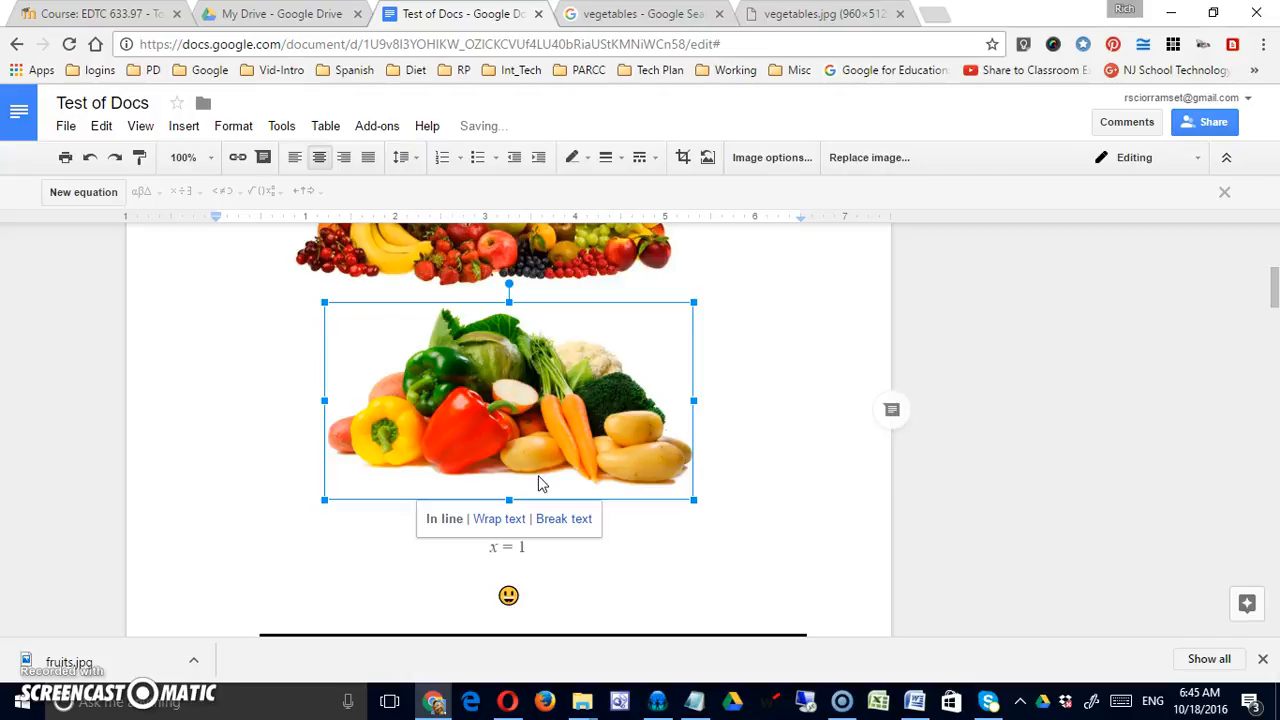
Shrink the fruit image above the vegetables proportionally to about 4 inches wide.
scroll(637, 475, up, 2)
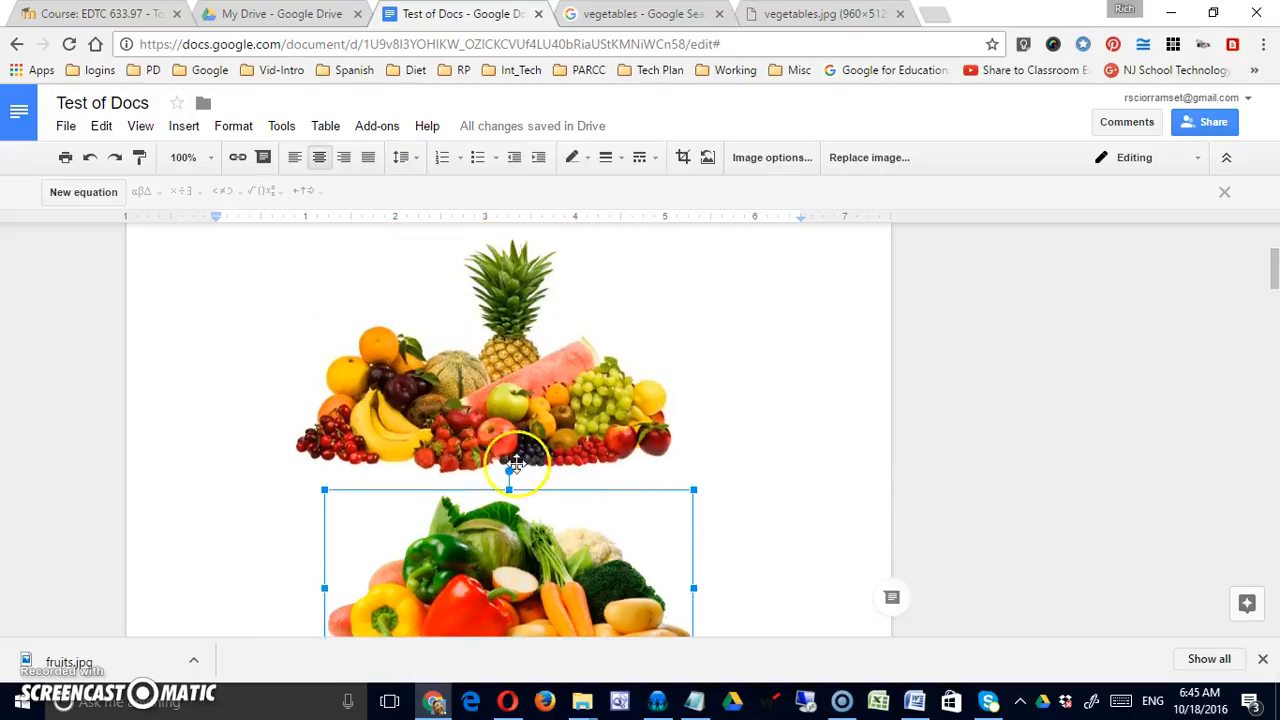
click(439, 412)
drag(690, 239, 622, 275)
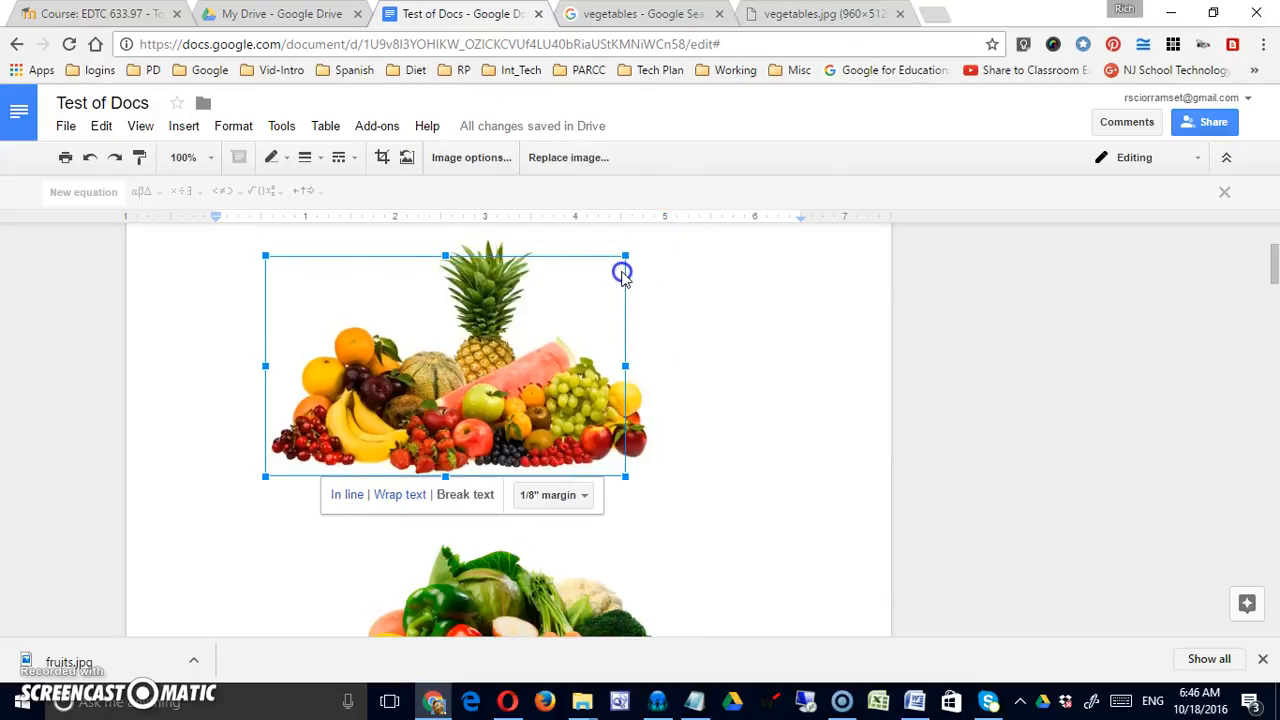
click(660, 371)
click(567, 423)
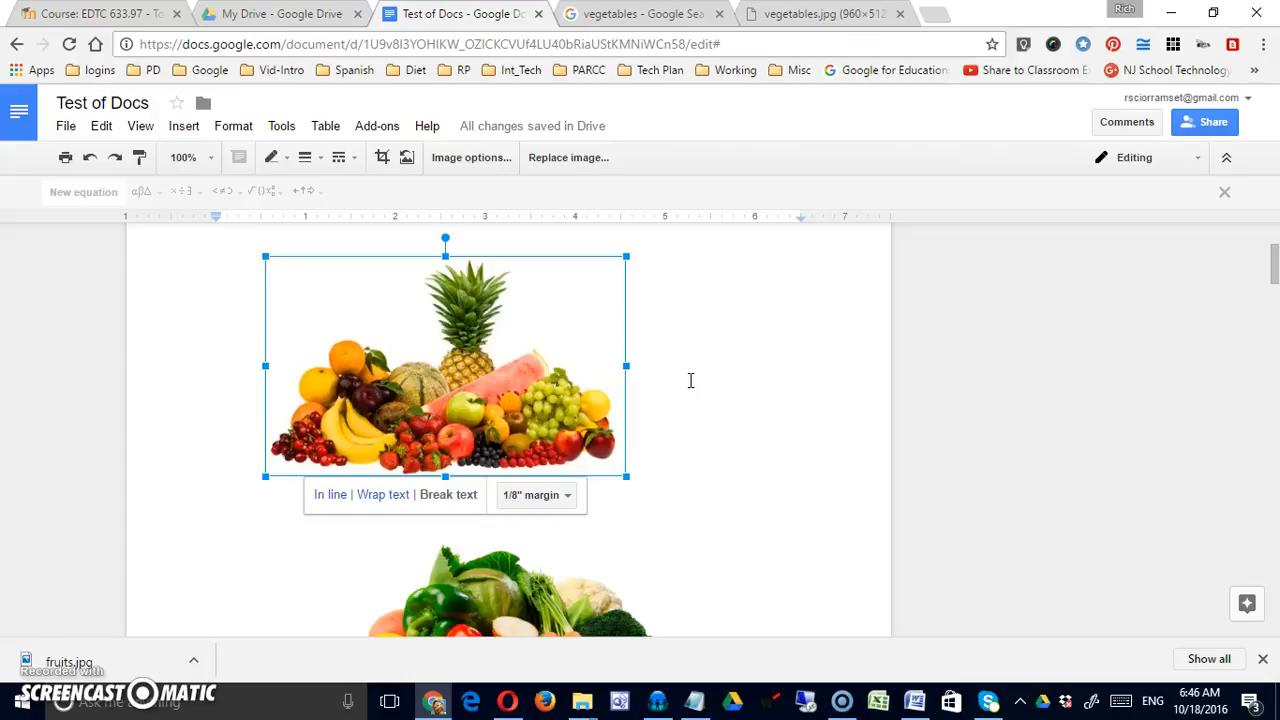
click(676, 420)
Add a blank line directly below the vegetables image.
scroll(677, 451, down, 5)
scroll(734, 357, up, 2)
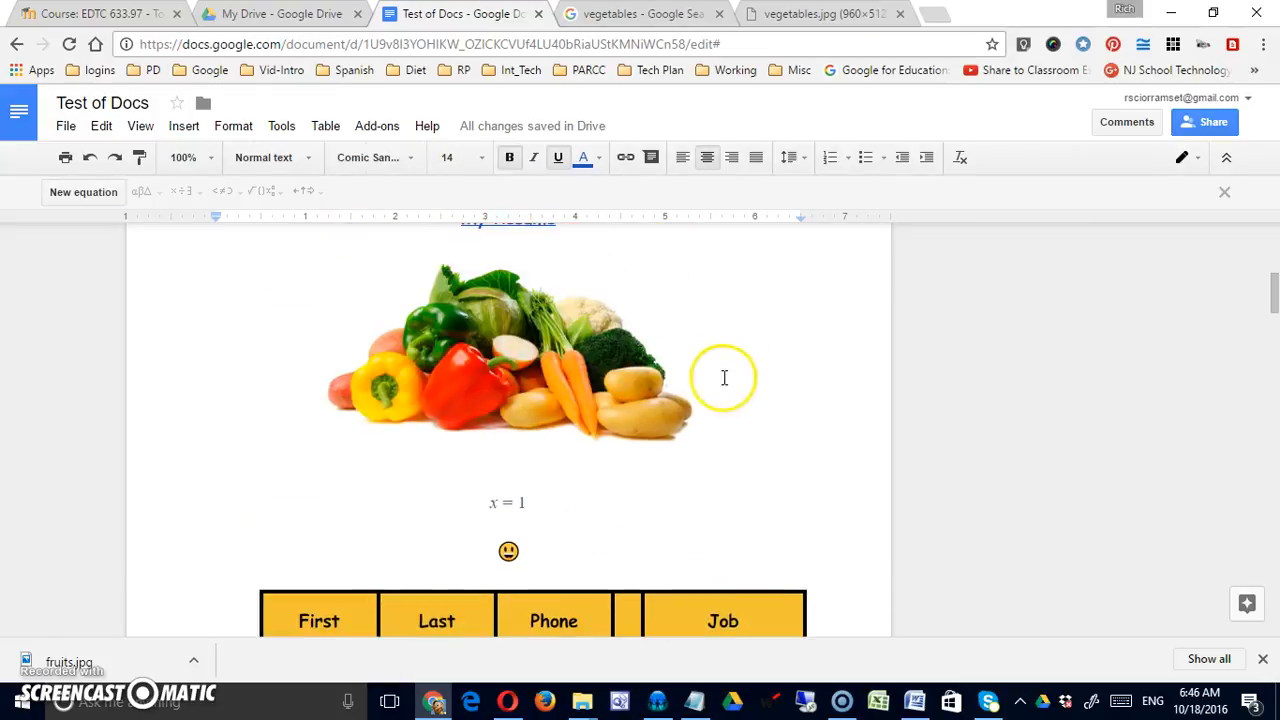
click(721, 383)
key(Return)
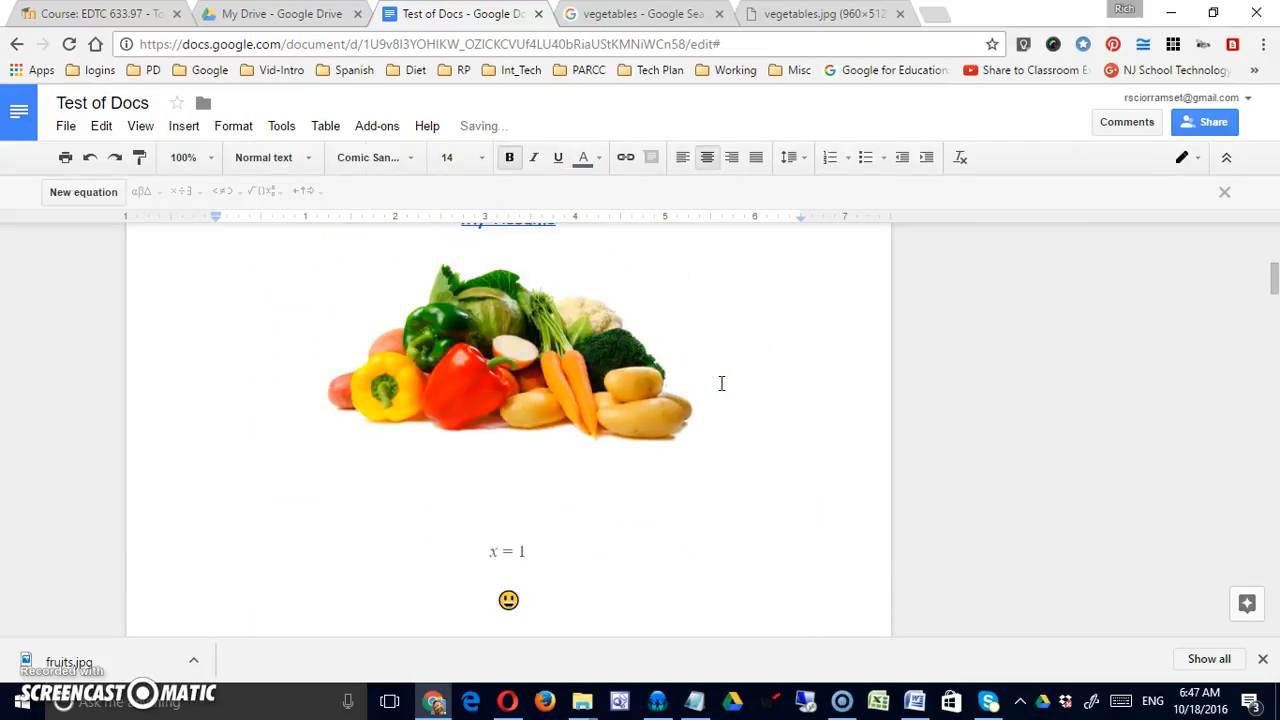
Insert the computer lab photo from the 2015-02-08 album on the blank line below the vegetables image.
scroll(735, 383, up, 2)
scroll(736, 383, down, 1)
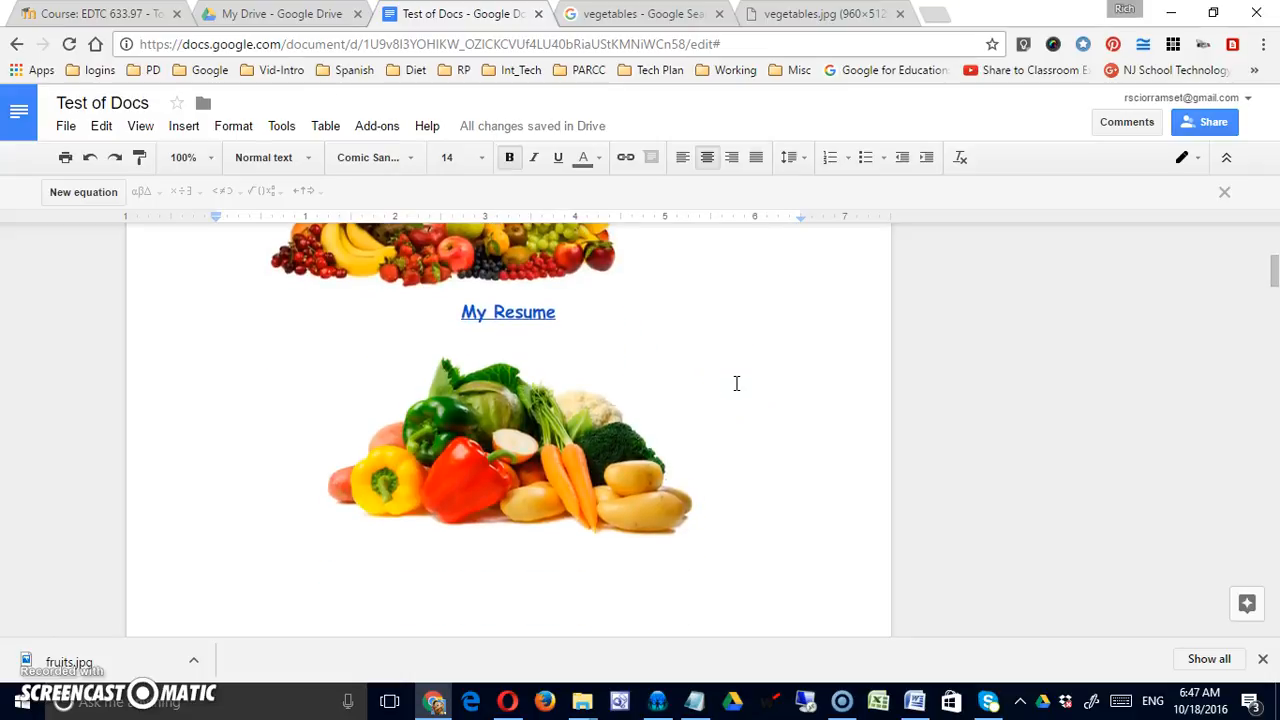
click(184, 126)
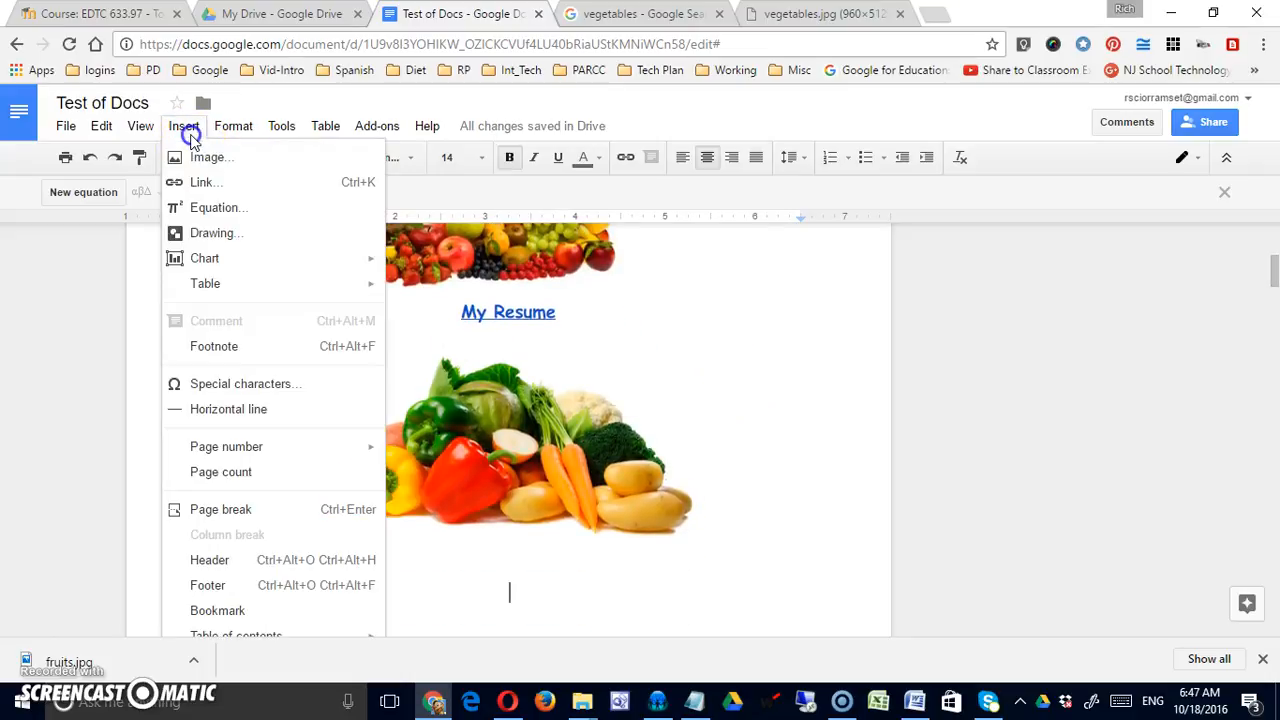
click(200, 165)
click(641, 199)
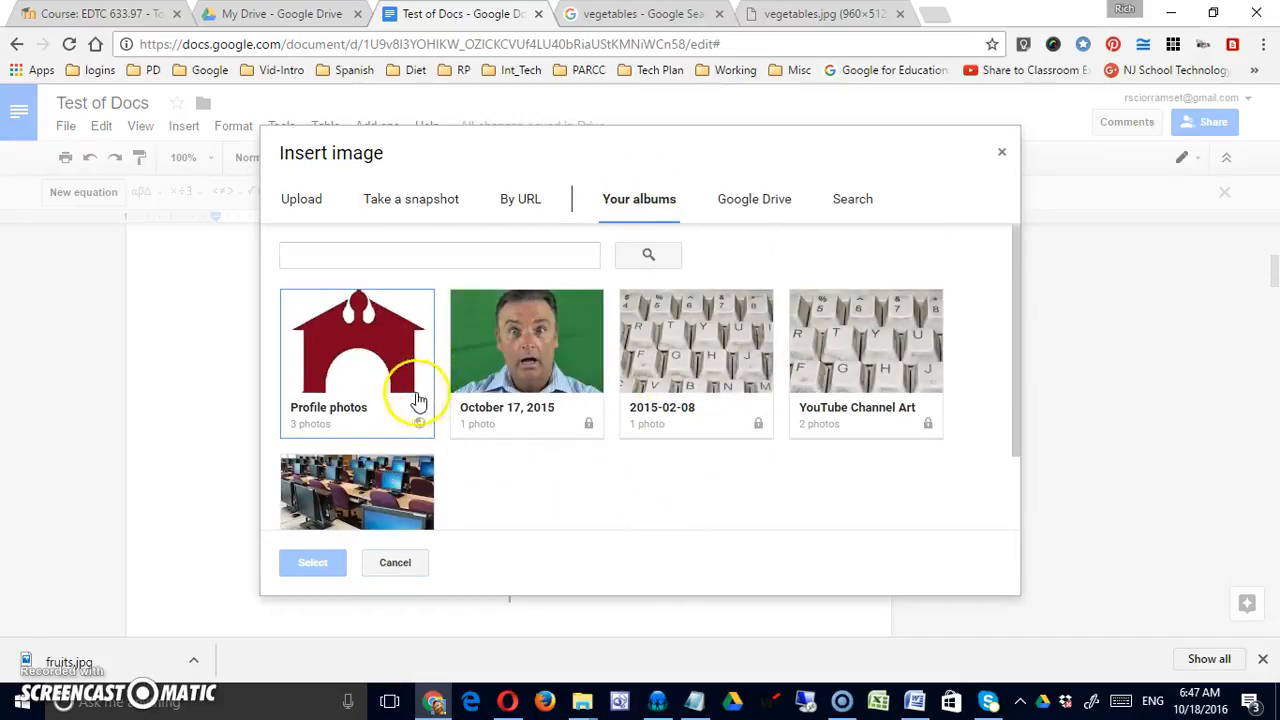
click(385, 480)
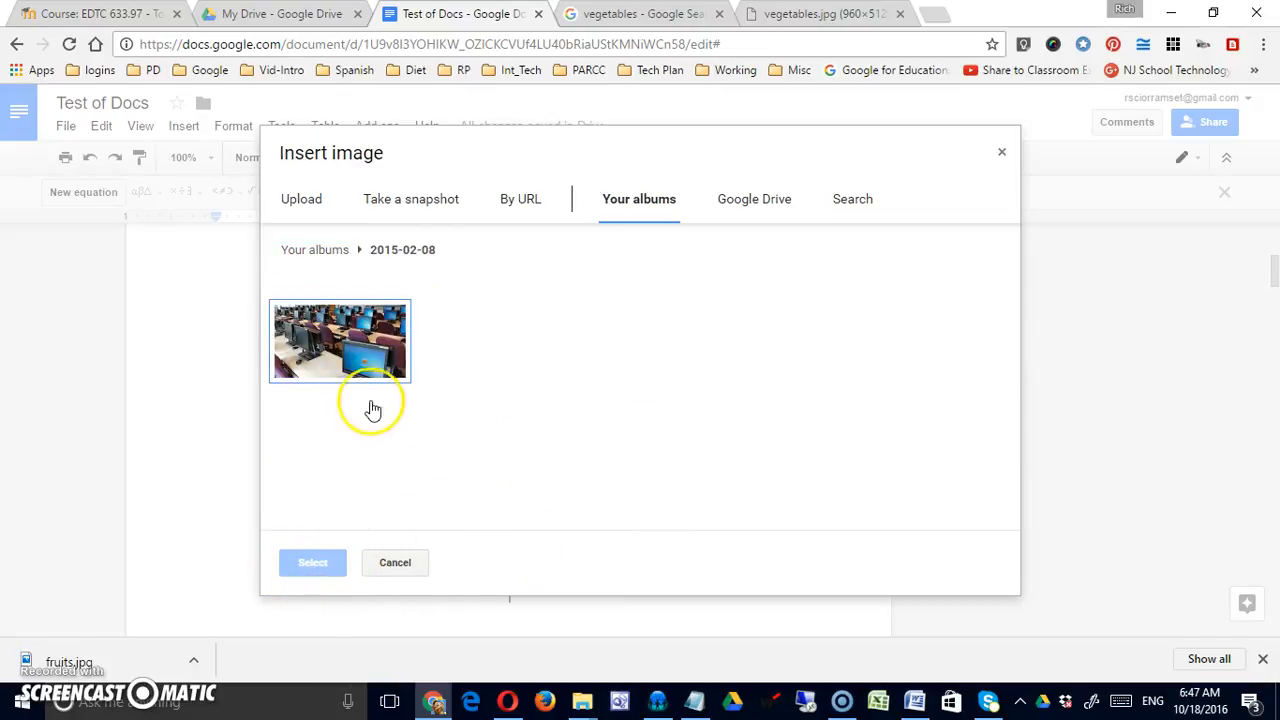
click(365, 345)
click(309, 560)
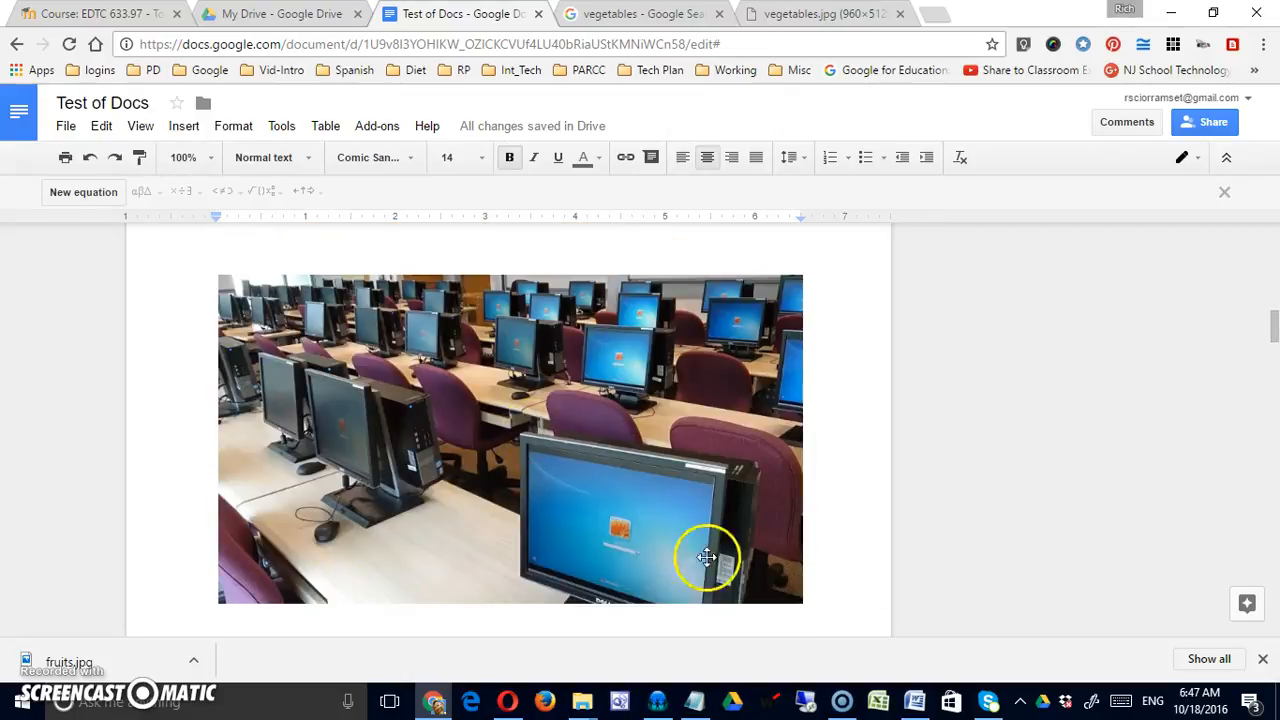
Add a new line below the computer lab photo and insert test2.jpg there from Google Drive.
click(820, 566)
key(Return)
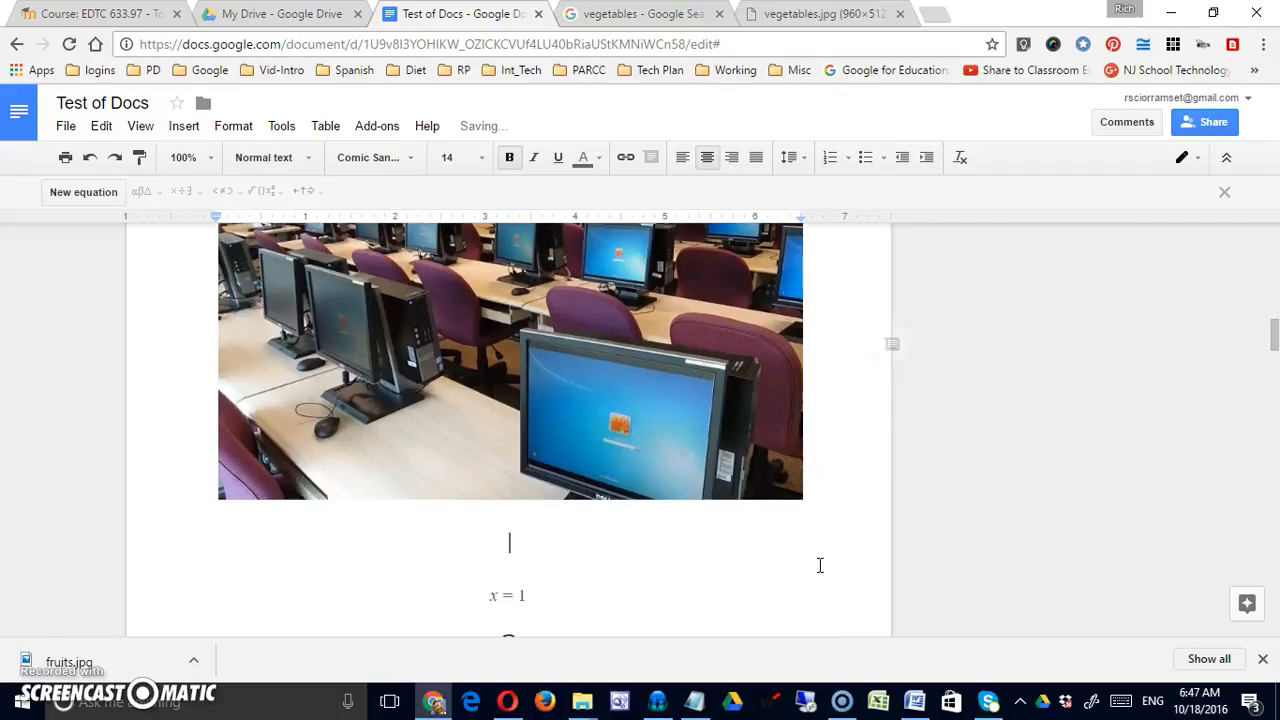
click(184, 126)
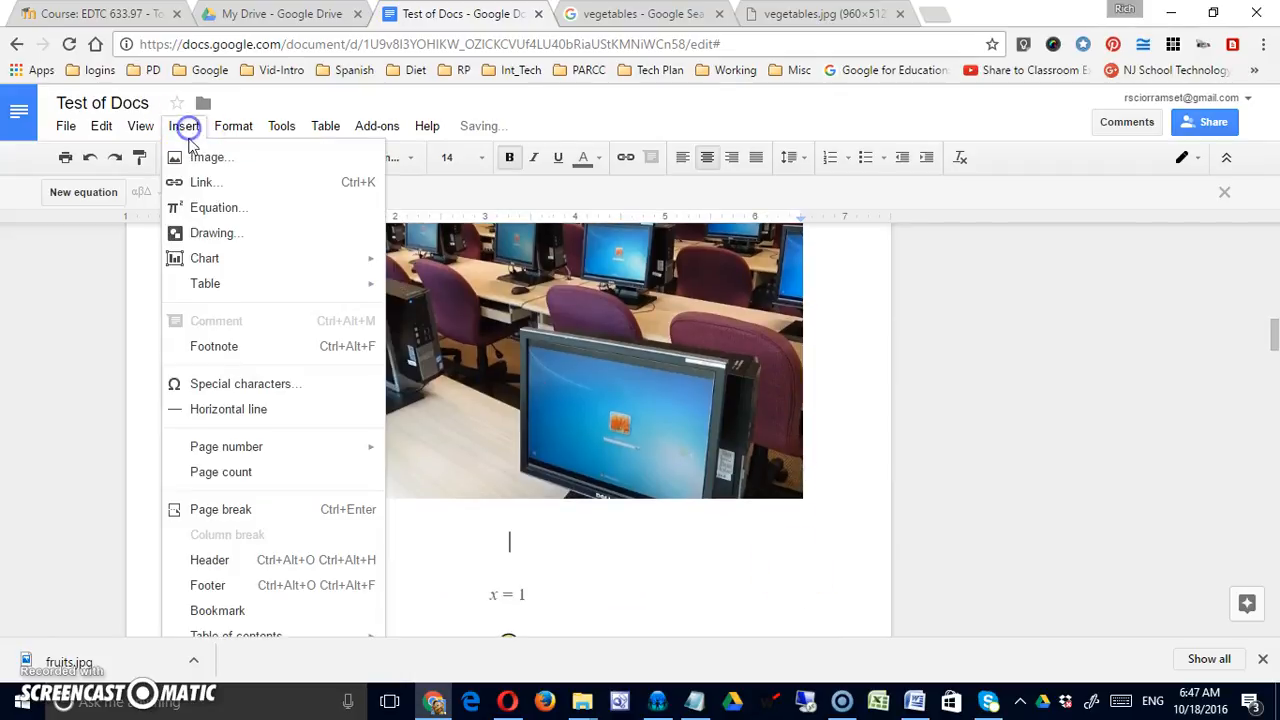
click(190, 157)
click(758, 199)
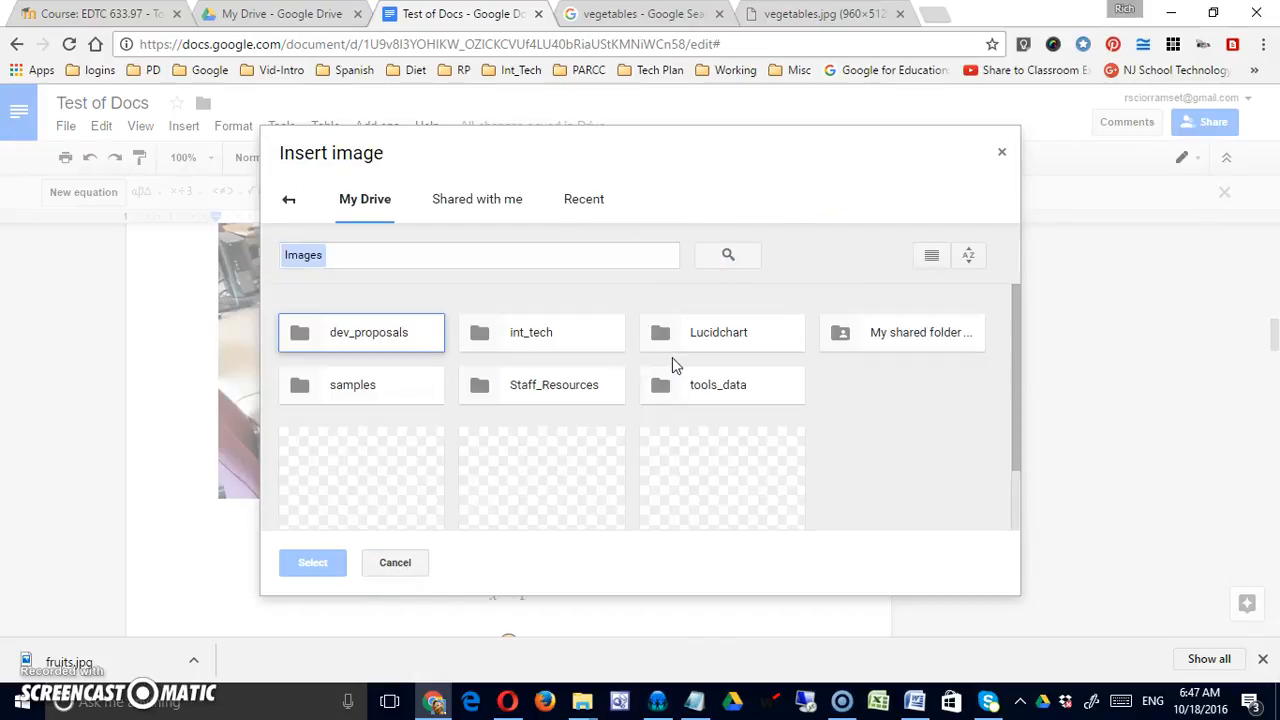
click(592, 497)
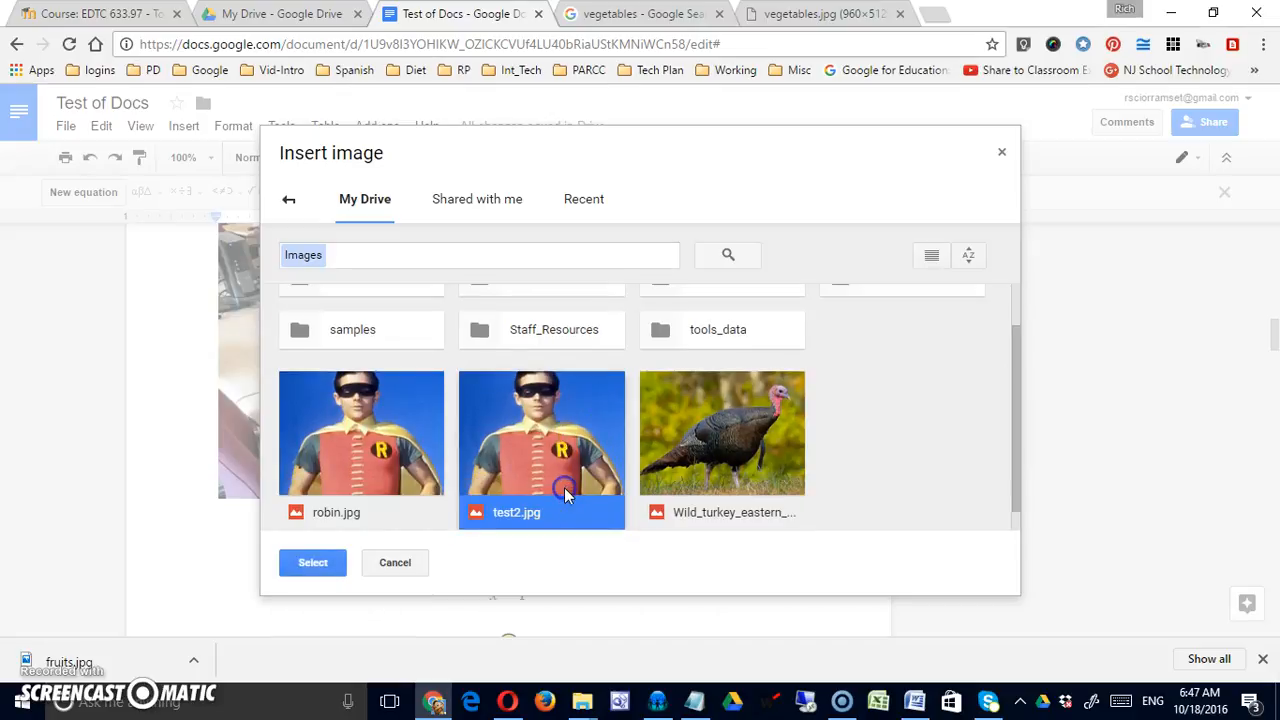
click(312, 562)
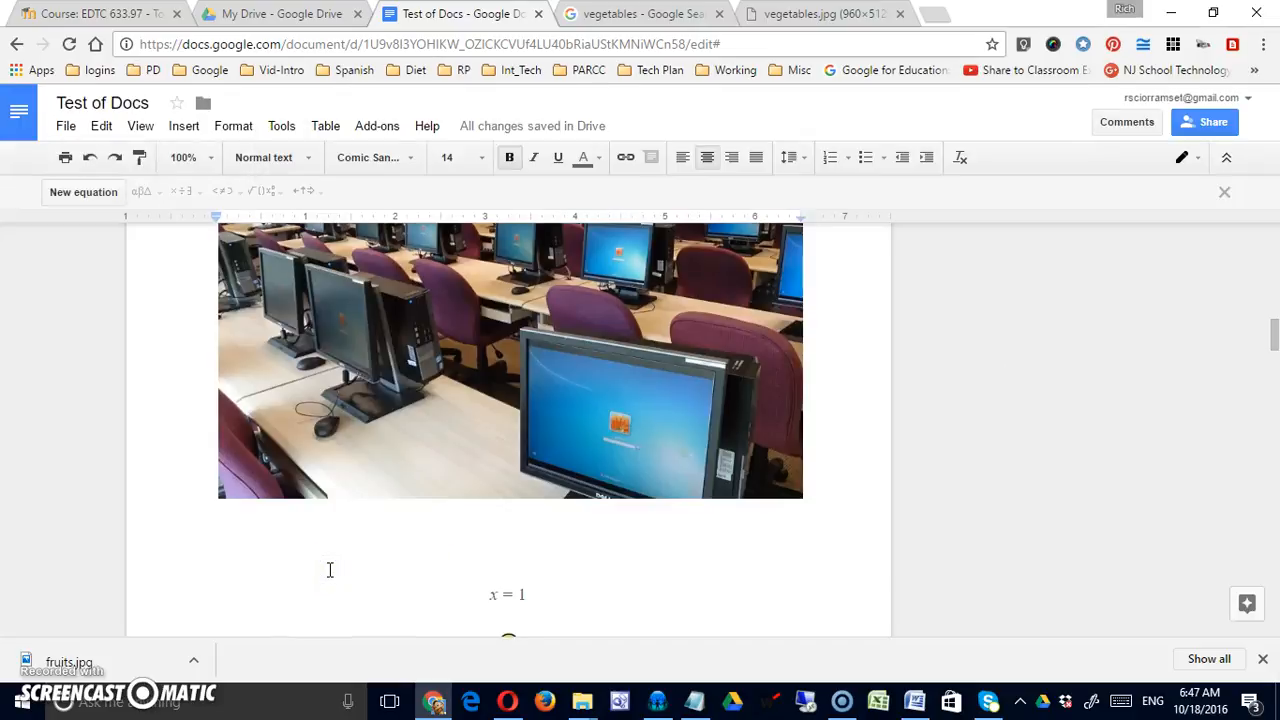
Shrink the inserted test2.jpg image proportionally to about 2.4 inches wide.
scroll(488, 428, up, 2)
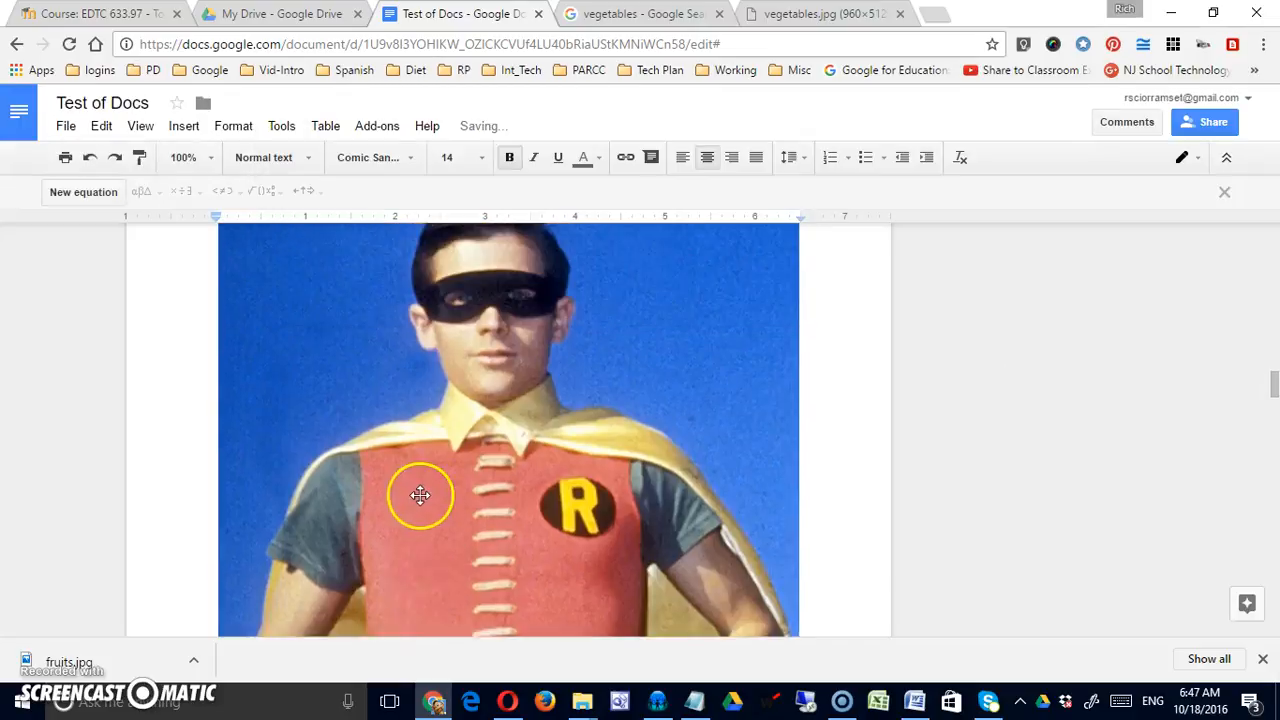
click(577, 452)
drag(799, 261, 530, 498)
drag(436, 577, 436, 577)
scroll(663, 551, up, 8)
scroll(663, 443, up, 5)
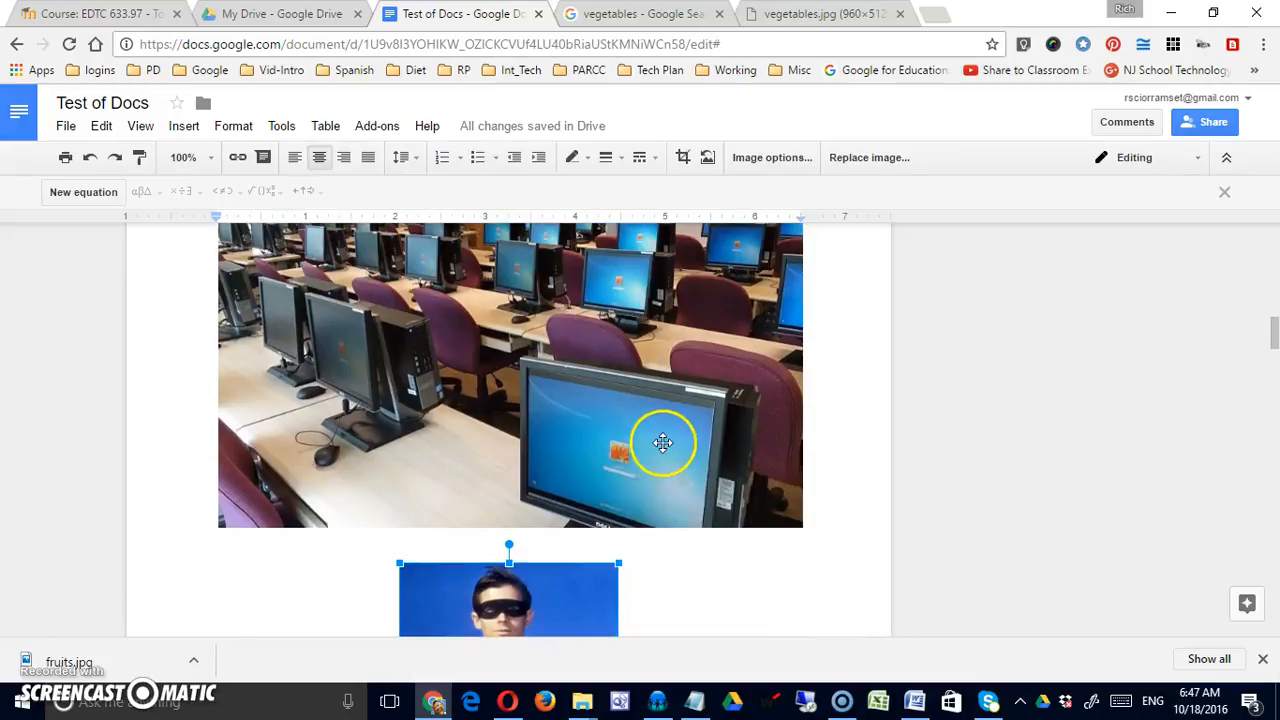
Shrink the computer lab photo proportionally to about 3 inches wide.
scroll(651, 443, down, 2)
click(706, 406)
drag(797, 293, 494, 469)
scroll(623, 533, up, 5)
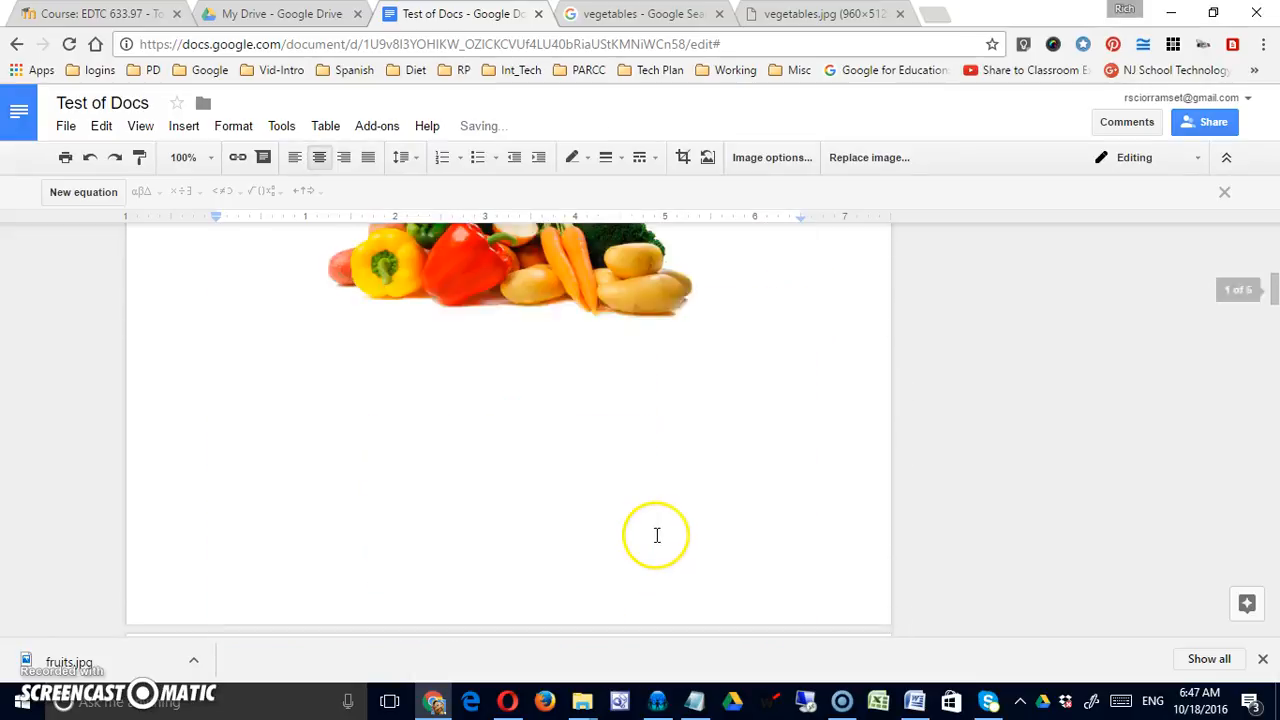
Add a new blank line directly below the vegetables image.
click(603, 590)
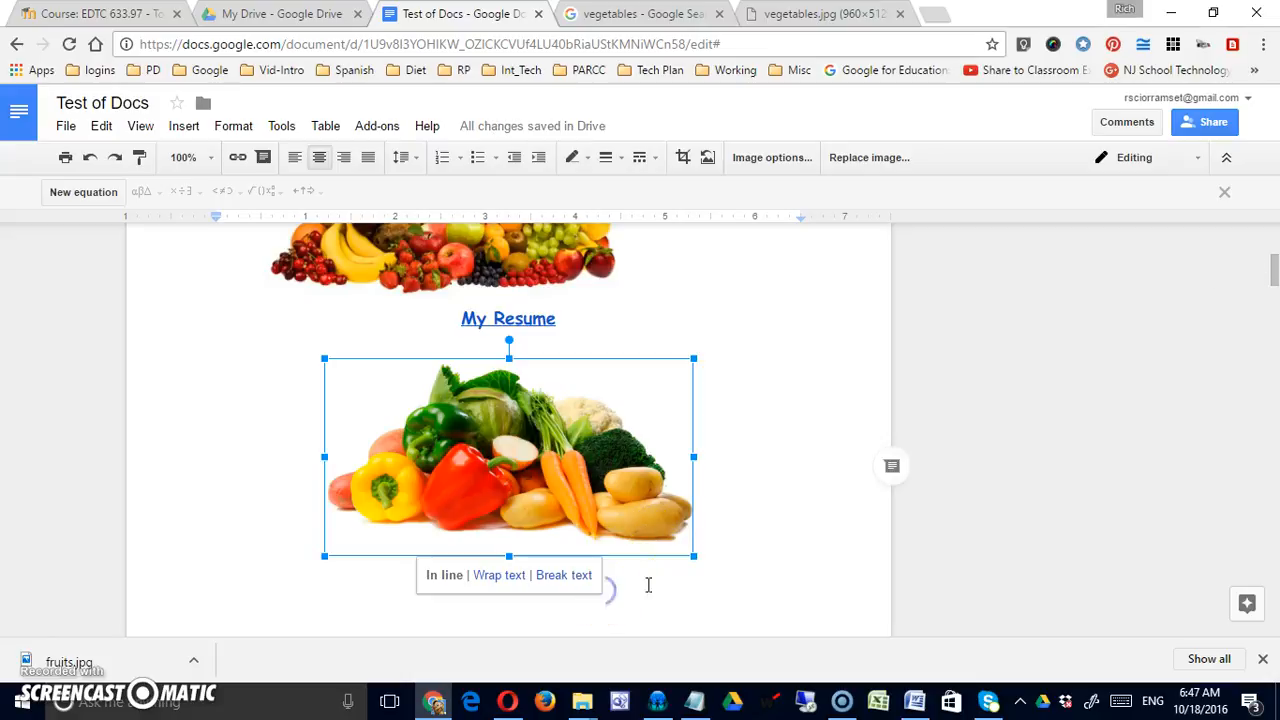
click(717, 552)
key(Return)
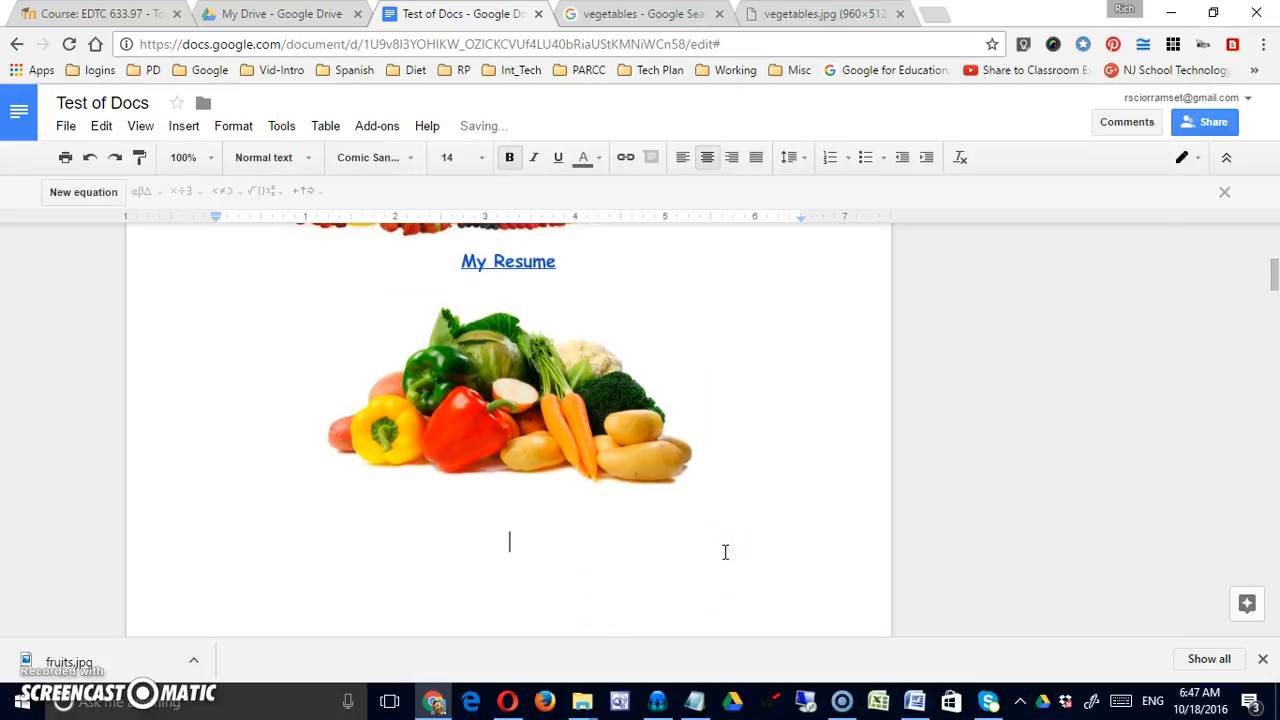
Start inserting an image and look through the Google Drive sources My Drive, Shared with me and Recent, returning to the source overview.
click(184, 126)
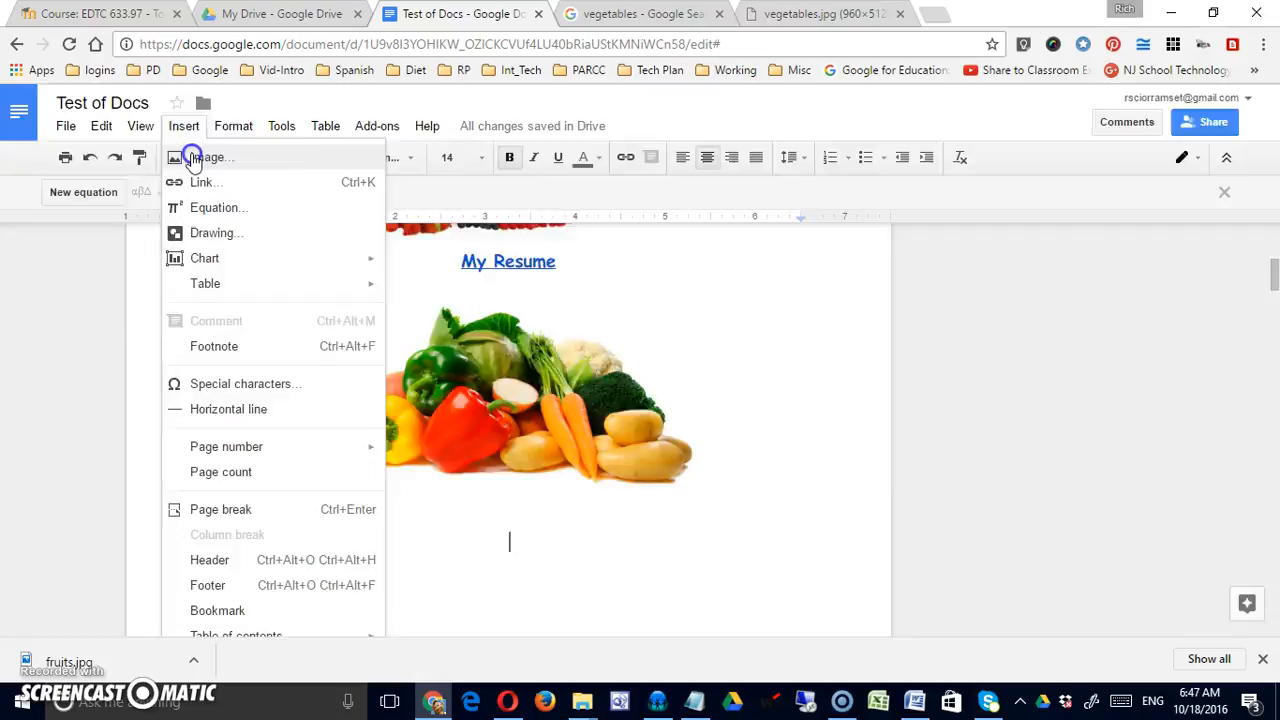
click(196, 156)
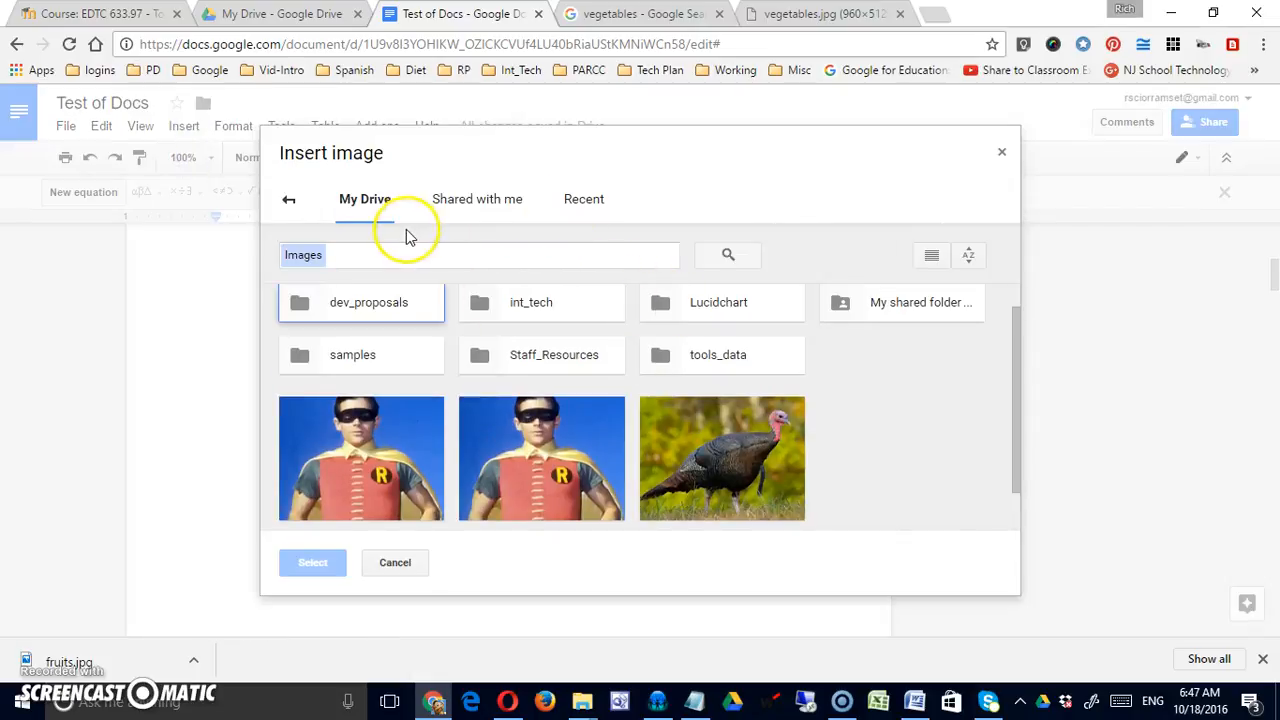
click(289, 206)
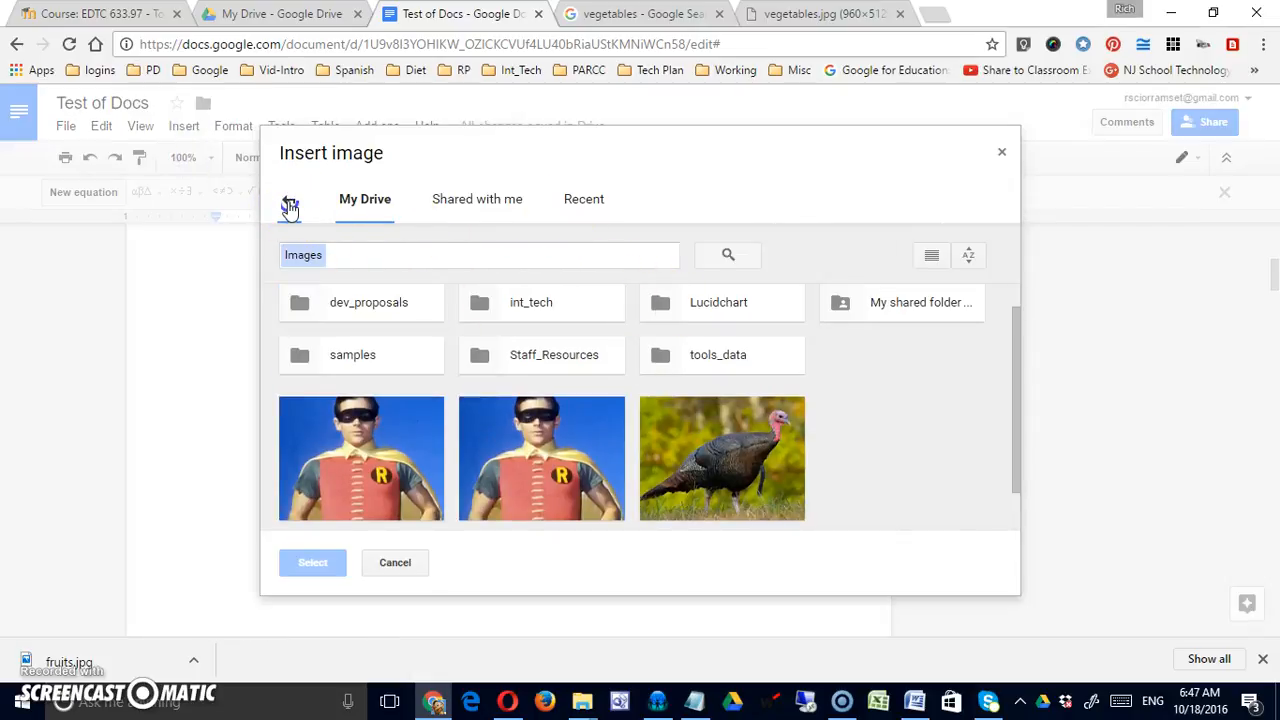
click(745, 200)
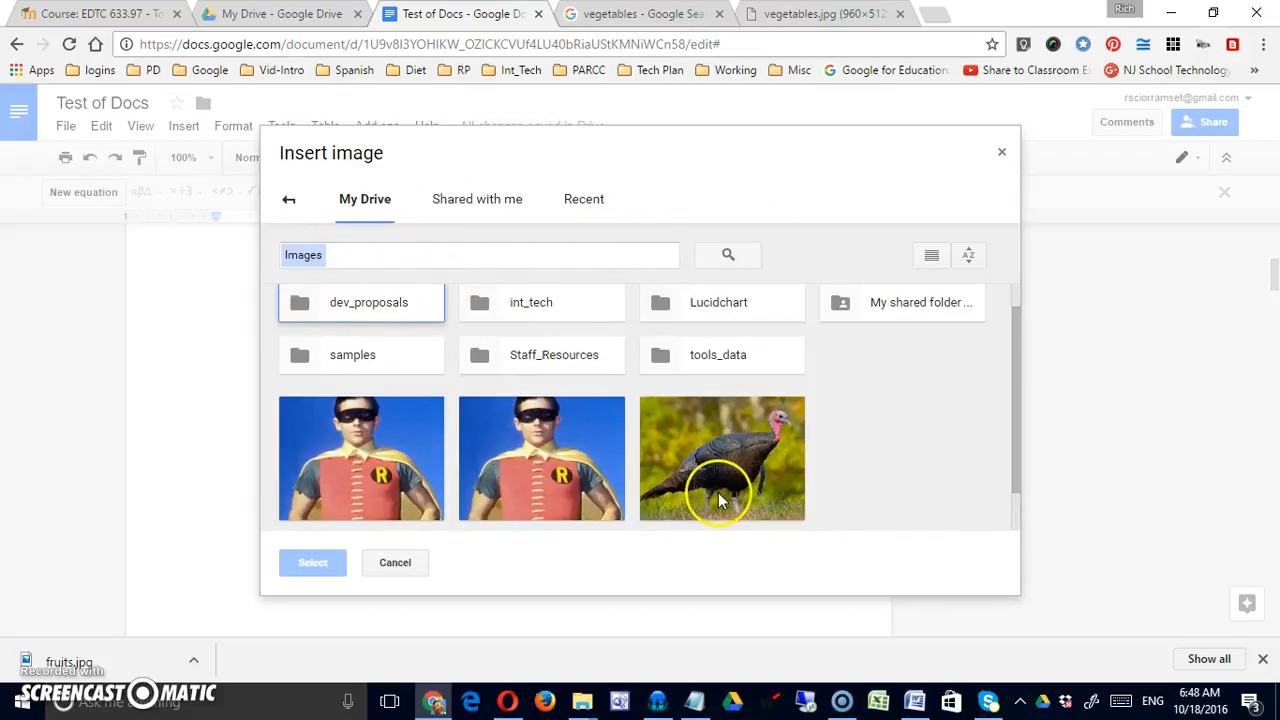
click(473, 201)
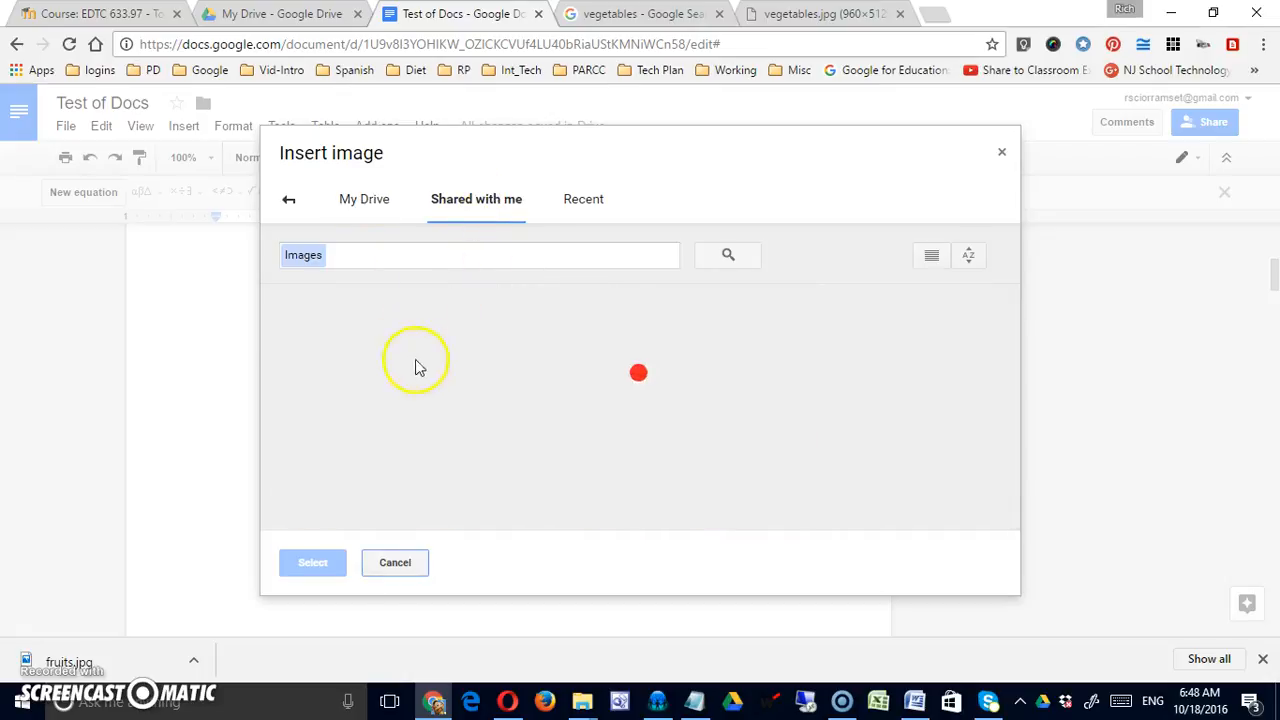
drag(1020, 337, 655, 207)
click(582, 204)
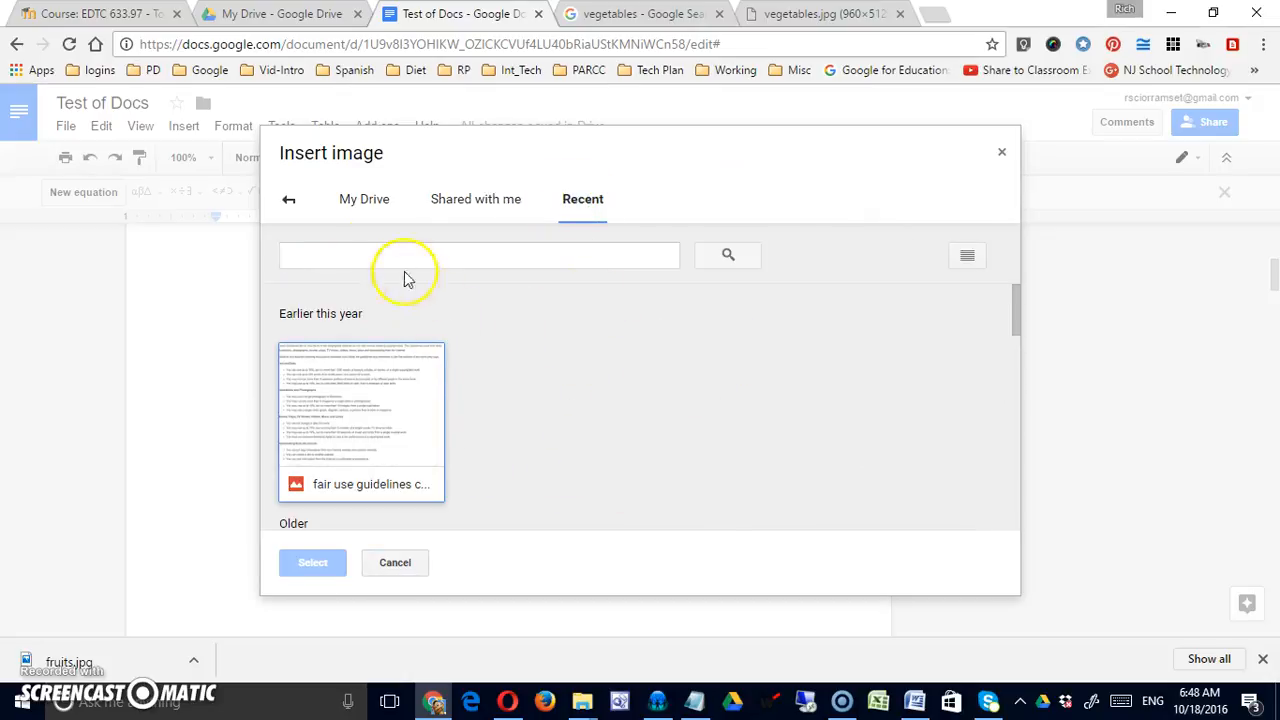
click(294, 204)
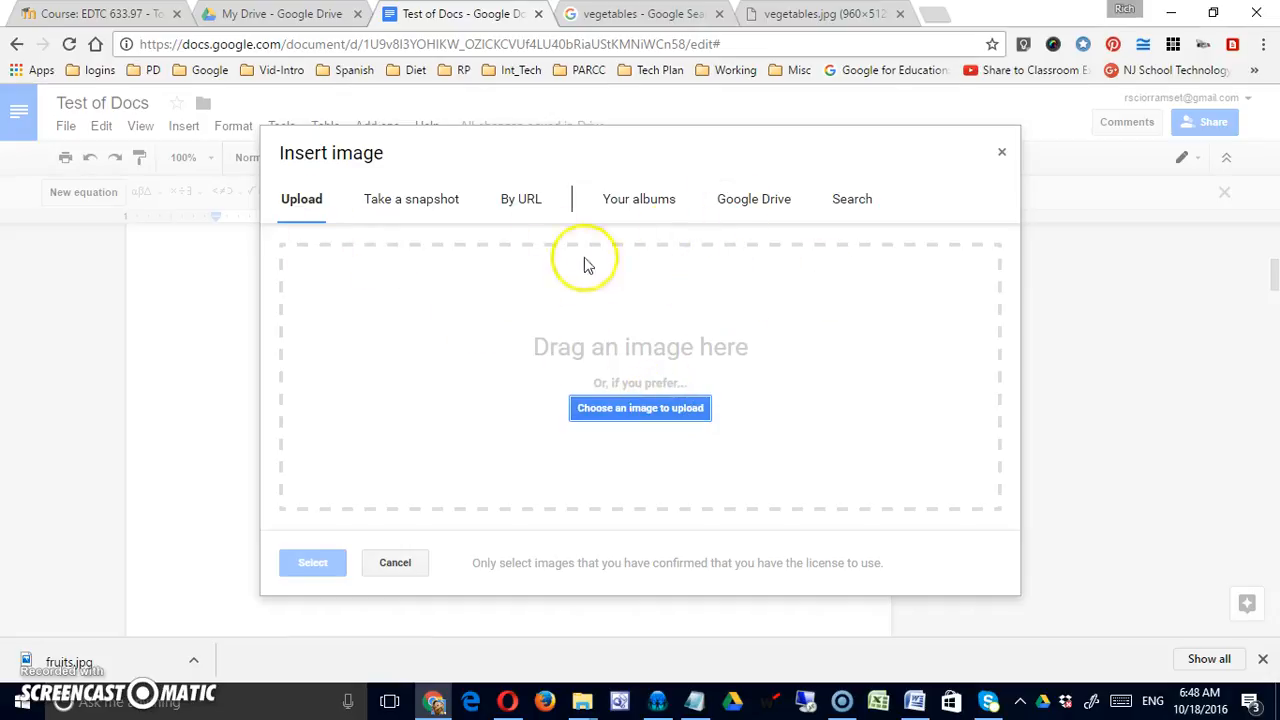
Search Google images for "grains" and insert the first result, the bread and flour photo, on the new line.
click(853, 201)
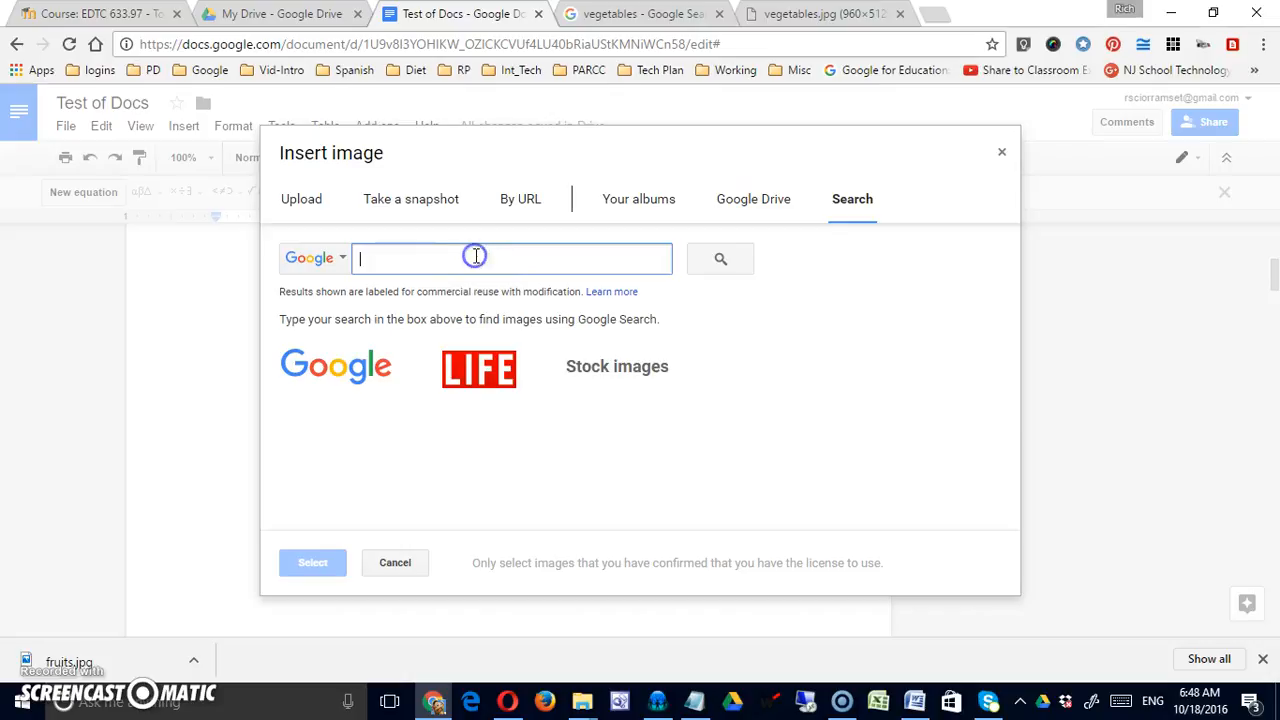
text(grains)
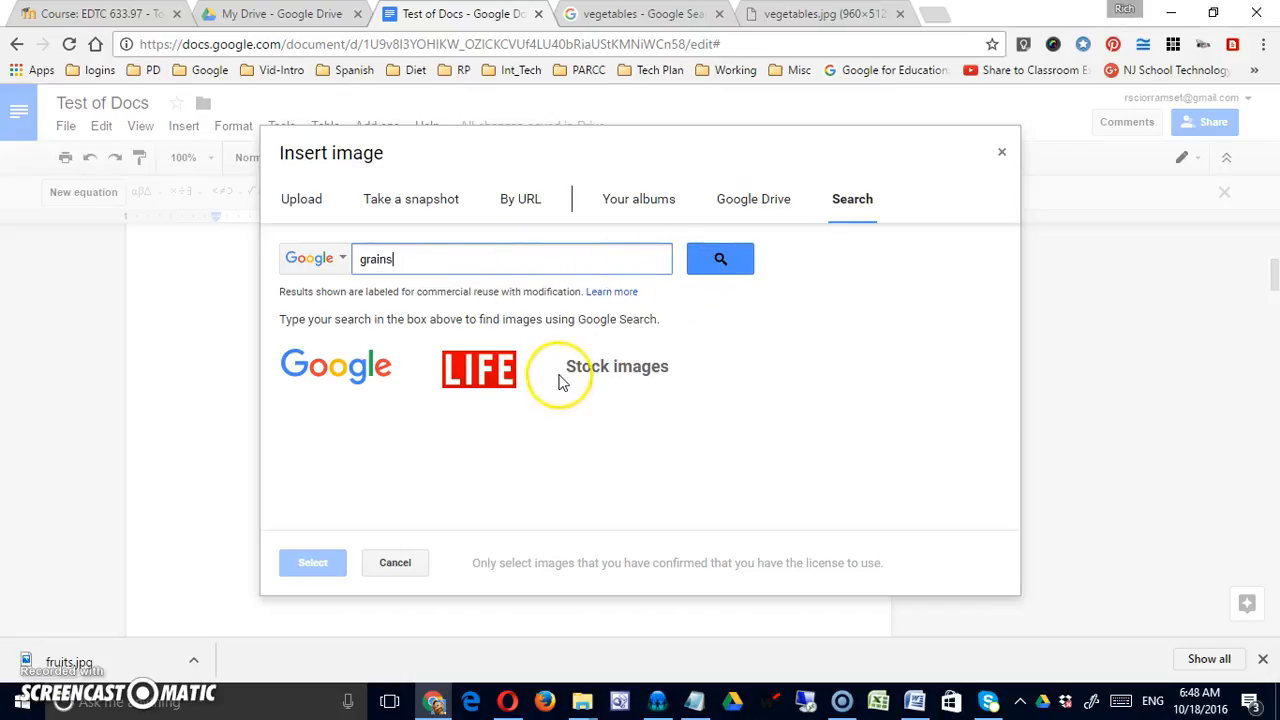
click(738, 259)
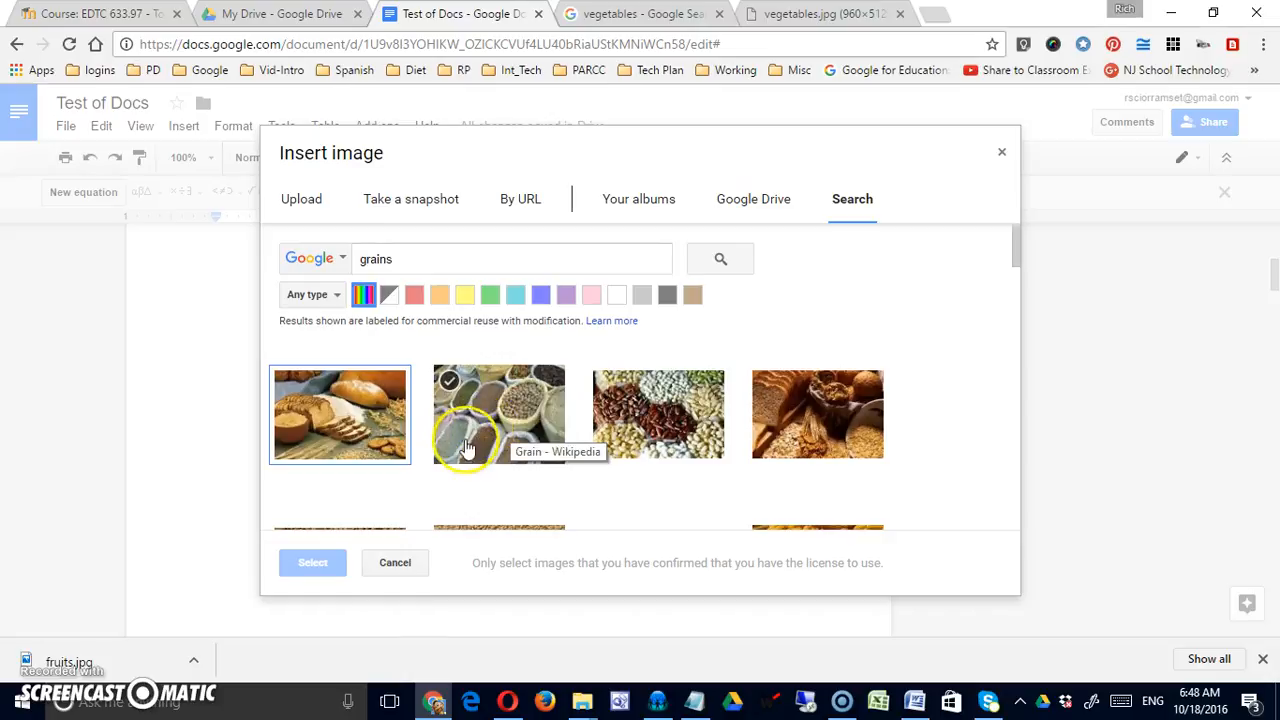
click(390, 440)
click(329, 565)
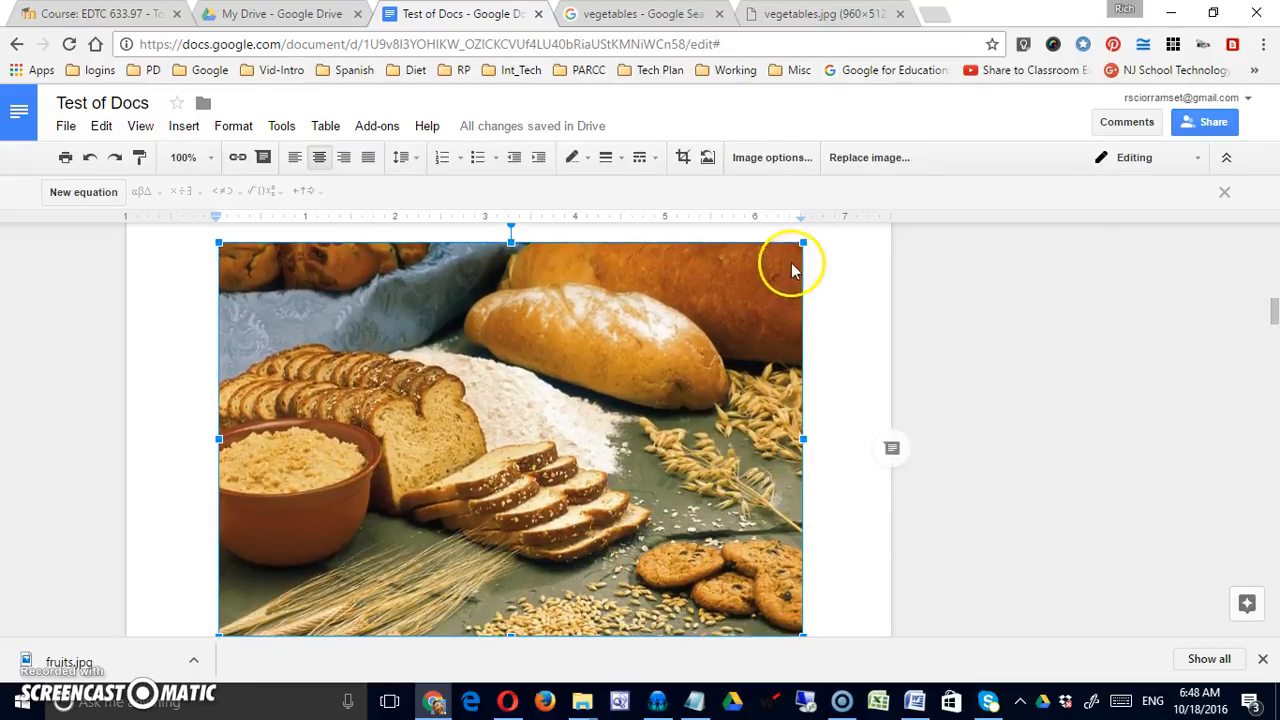
Shrink the bread and grains photo proportionally to about 3.5 inches wide and add a blank line below it.
drag(802, 242, 530, 427)
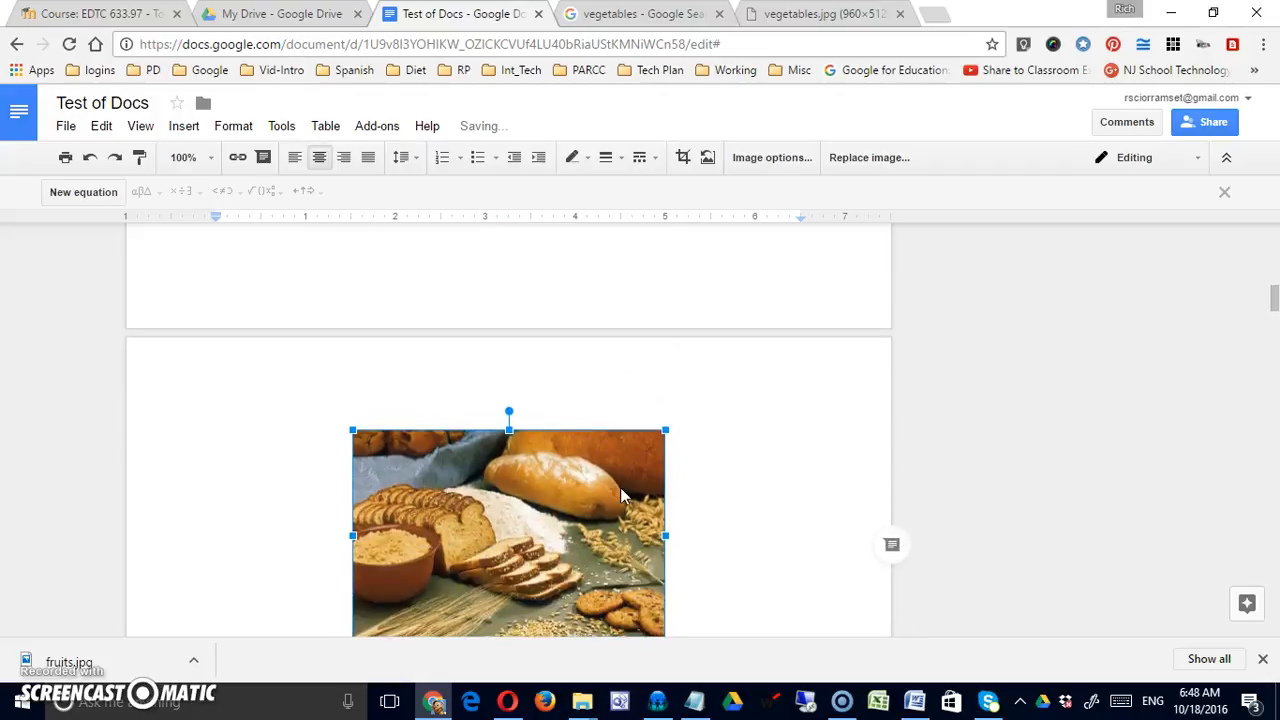
click(687, 465)
key(Return)
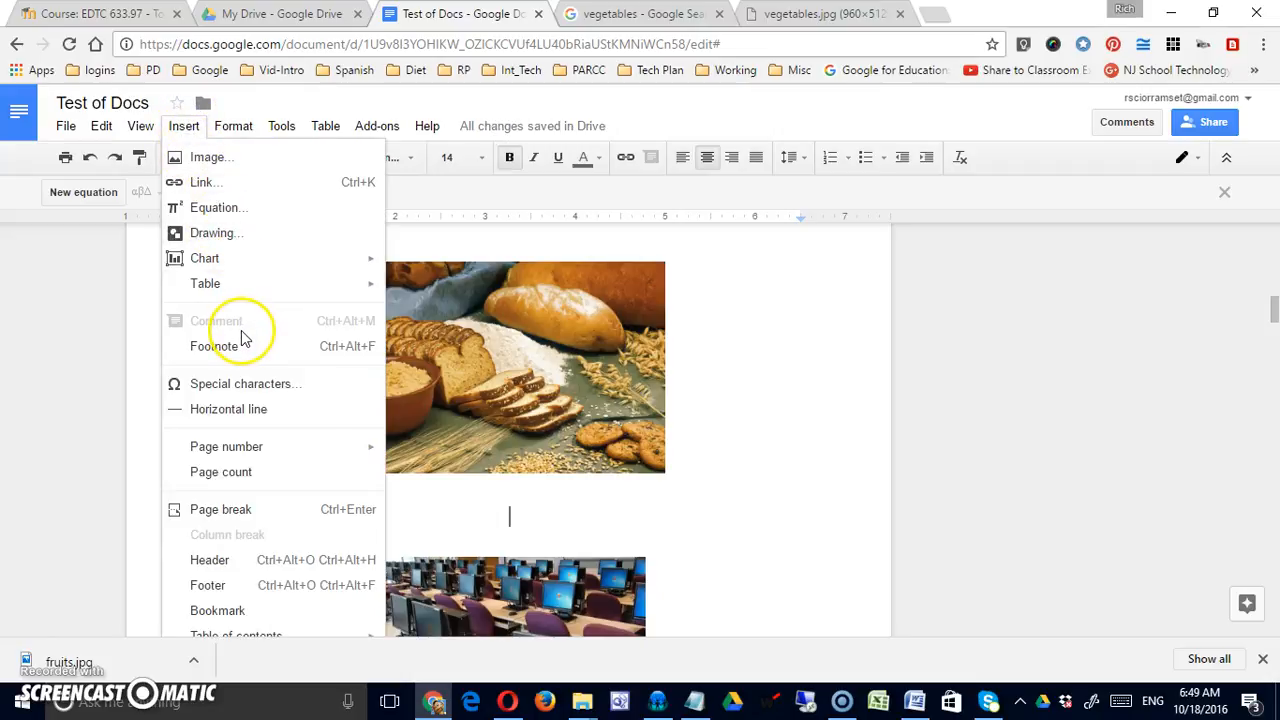
Return to the "grains" image search, view the image type choices, and browse the results filtered by purple.
click(247, 160)
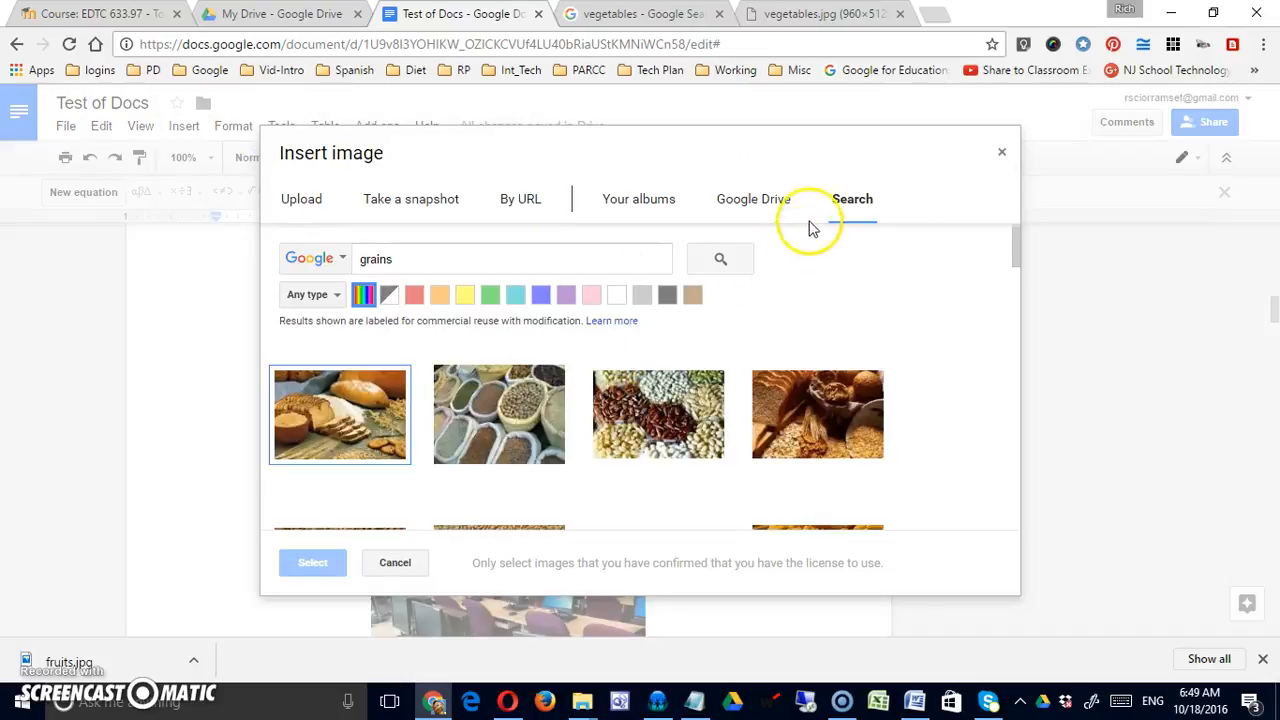
click(335, 298)
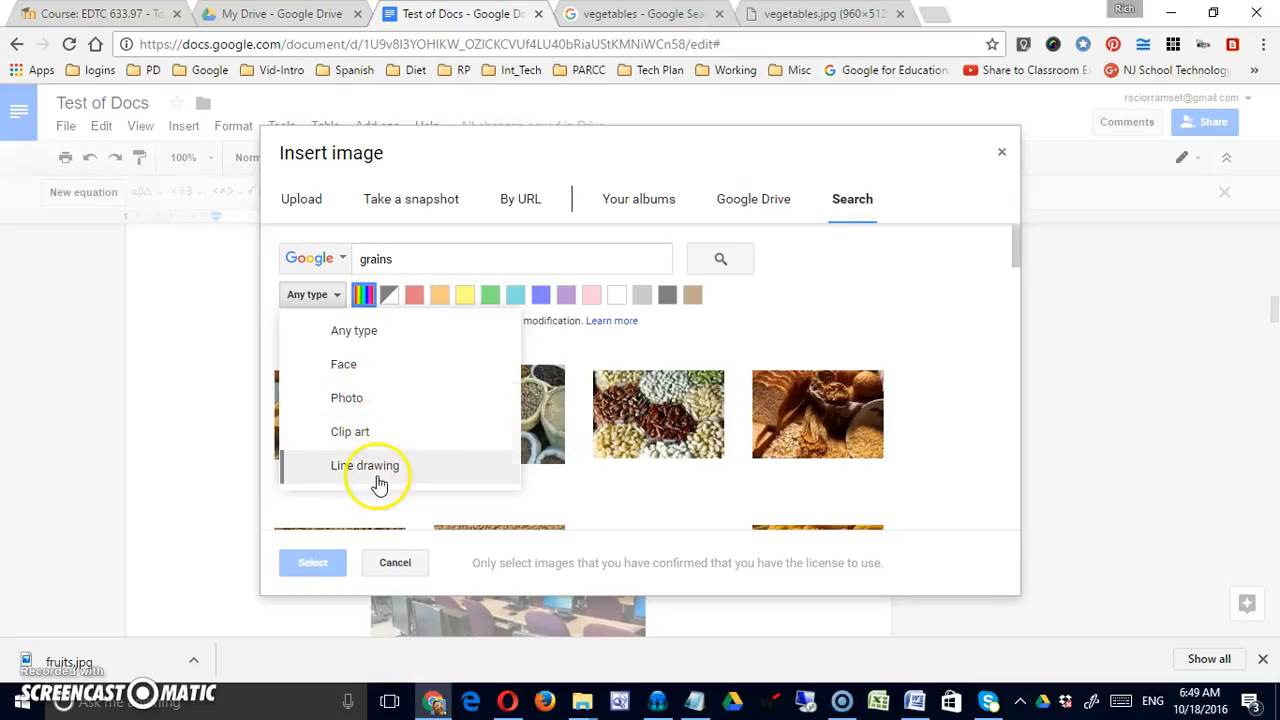
click(567, 296)
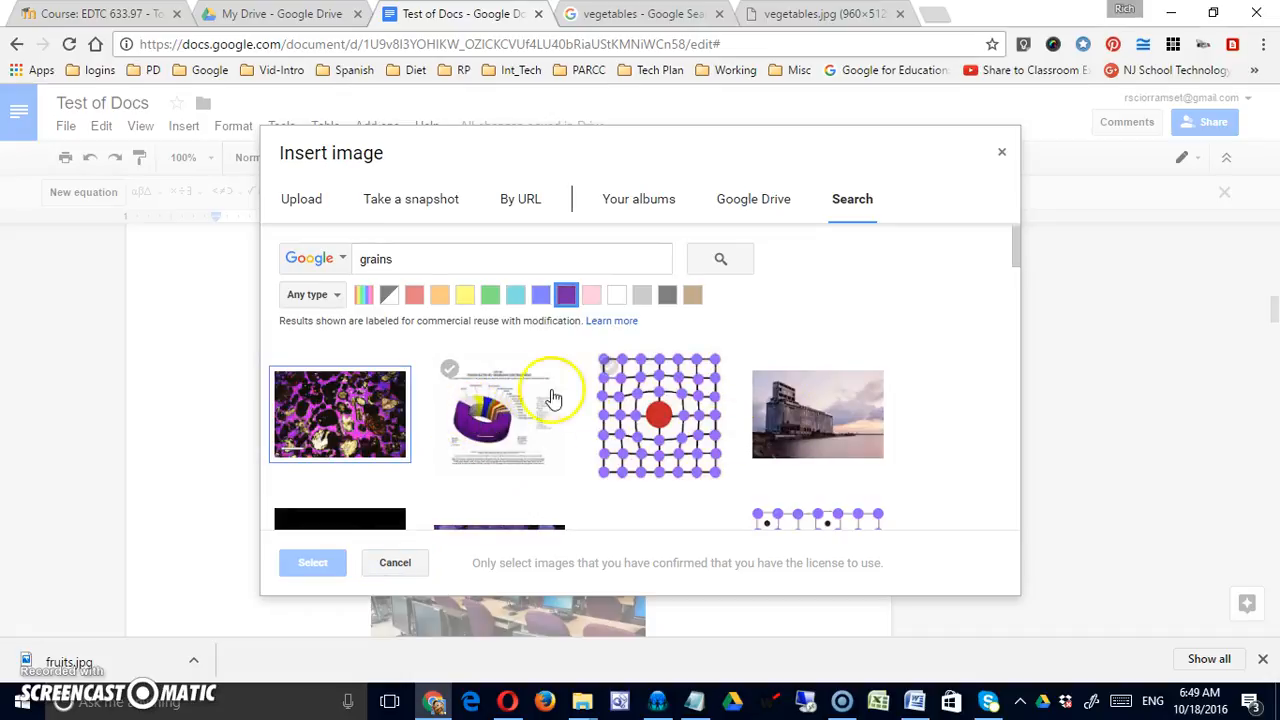
scroll(600, 403, down, 5)
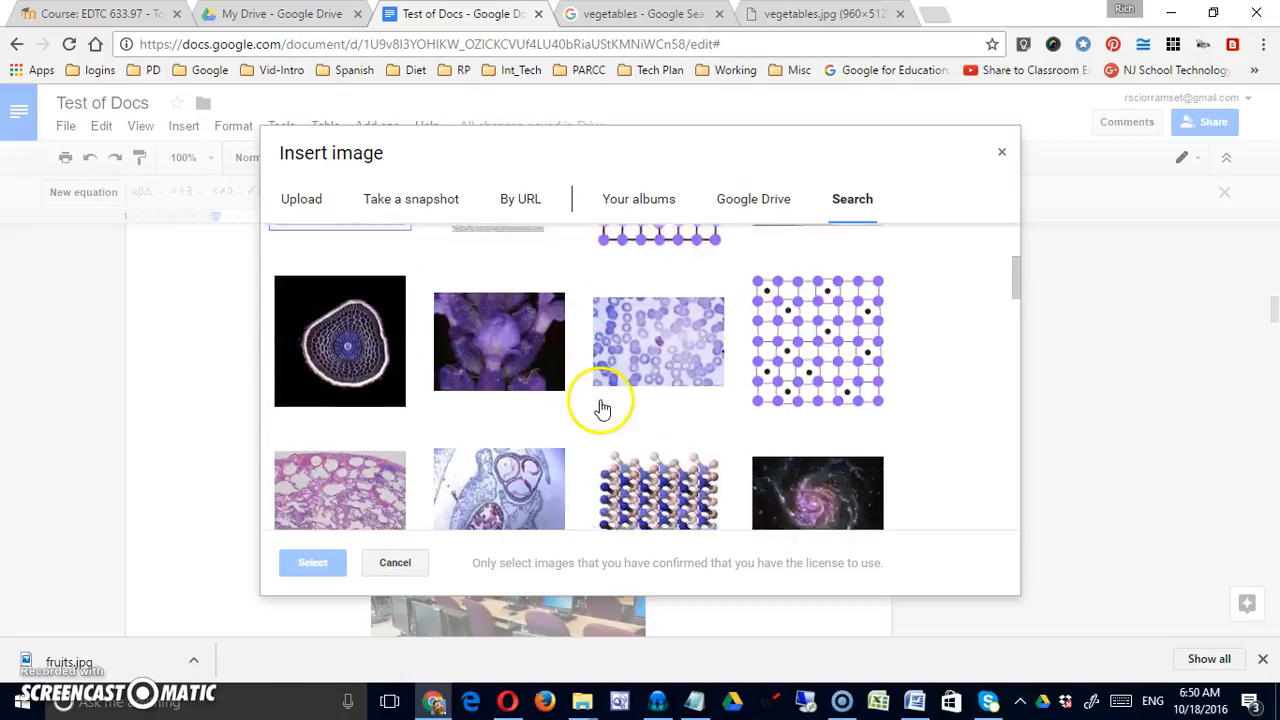
scroll(605, 410, up, 5)
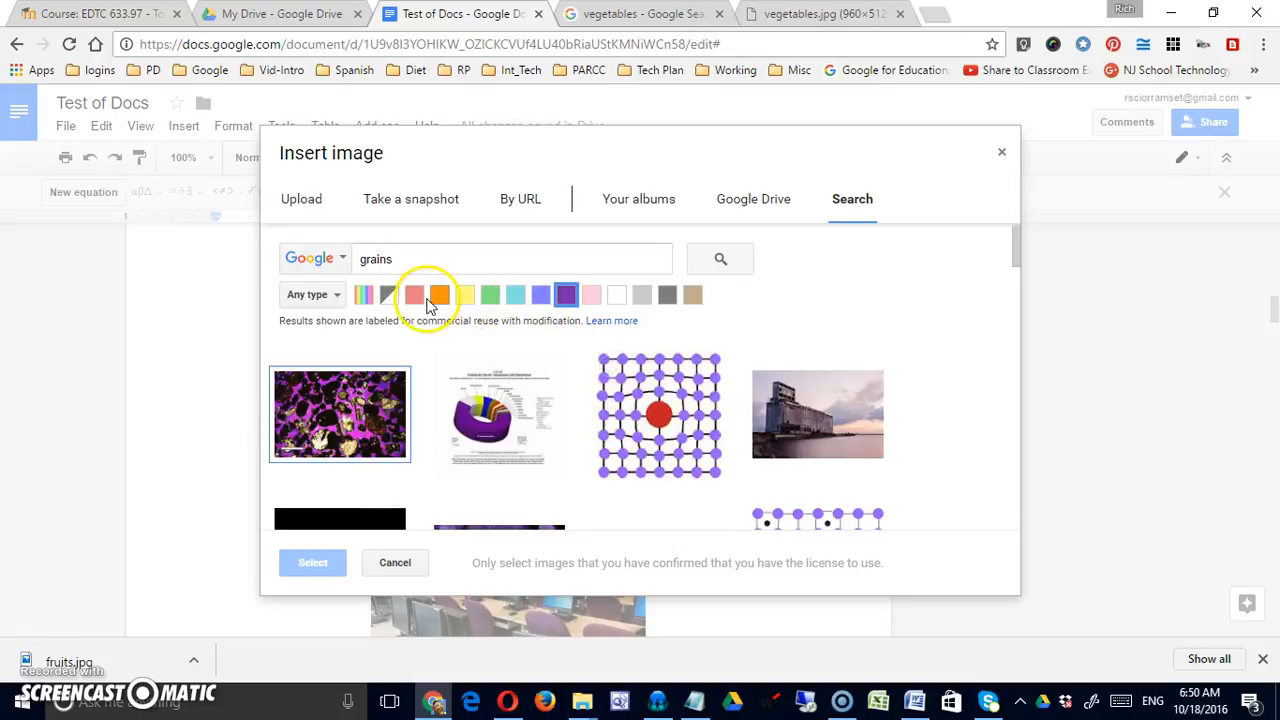
Filter the "grains" image results to black and white with the Photo type and rerun the search.
click(390, 294)
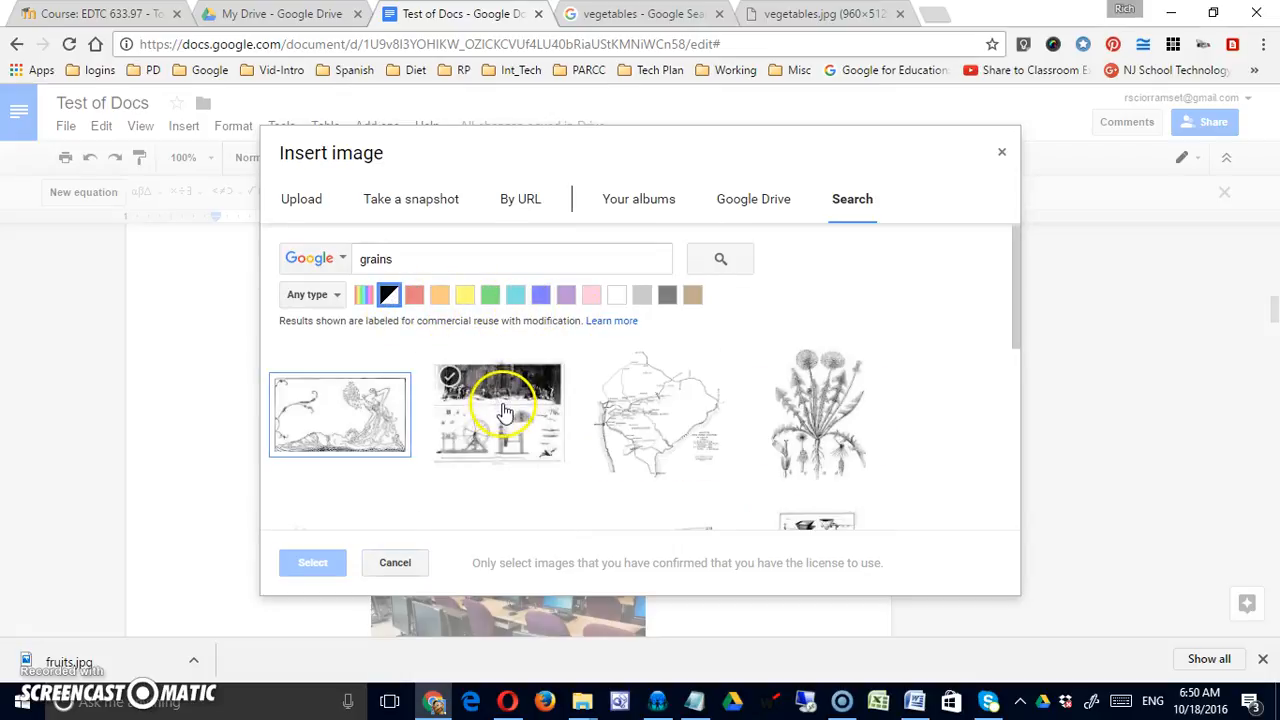
click(335, 295)
click(365, 400)
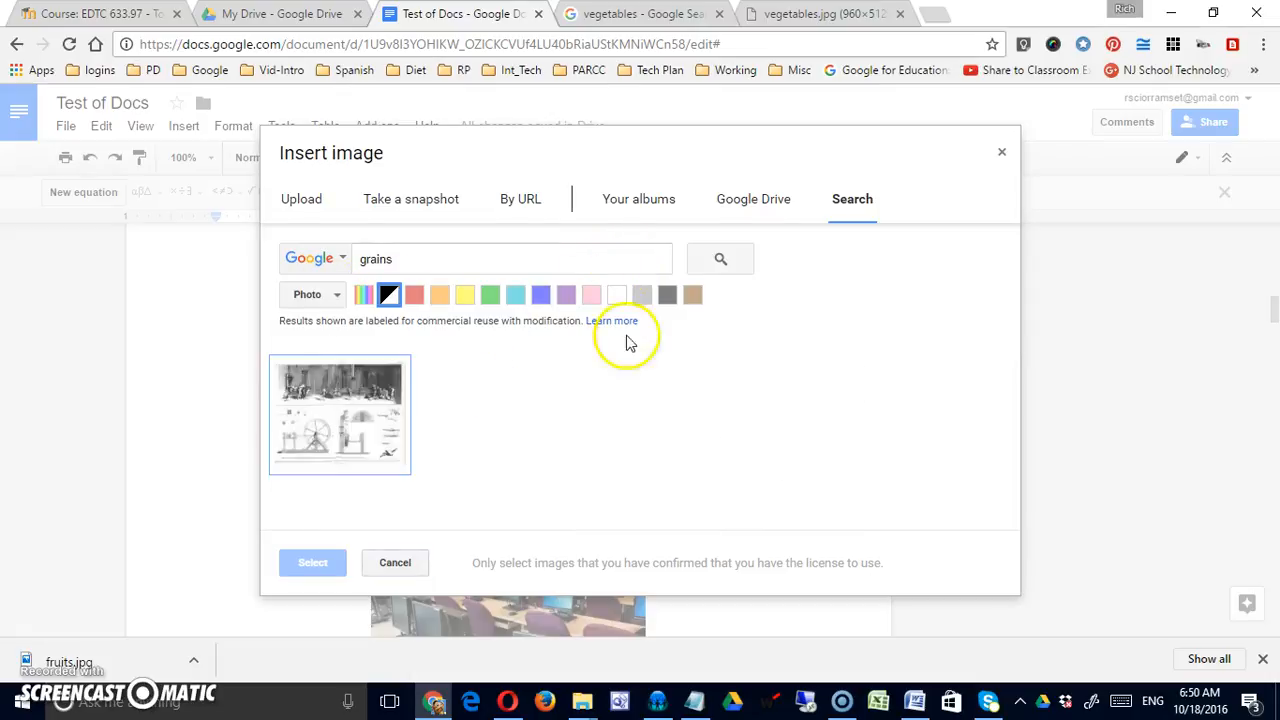
click(719, 259)
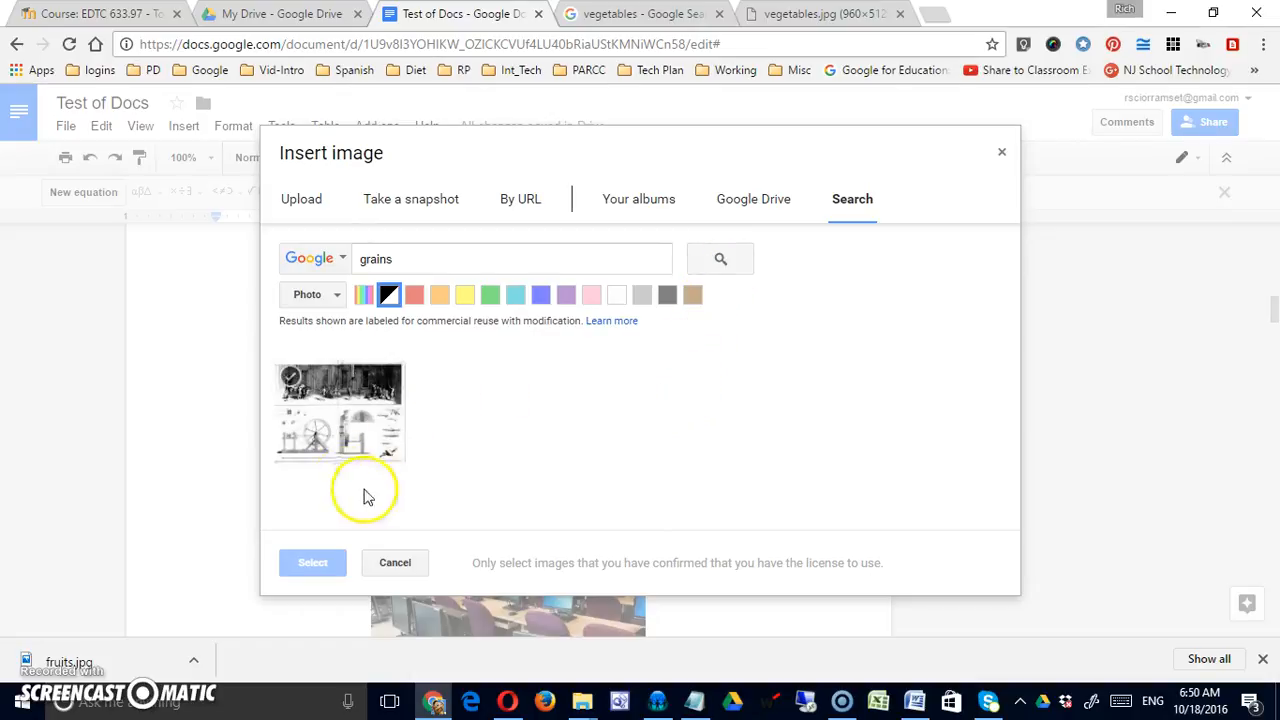
Filter the "grains" results to clip art in any color, browse them, and close the image search without inserting anything.
click(337, 294)
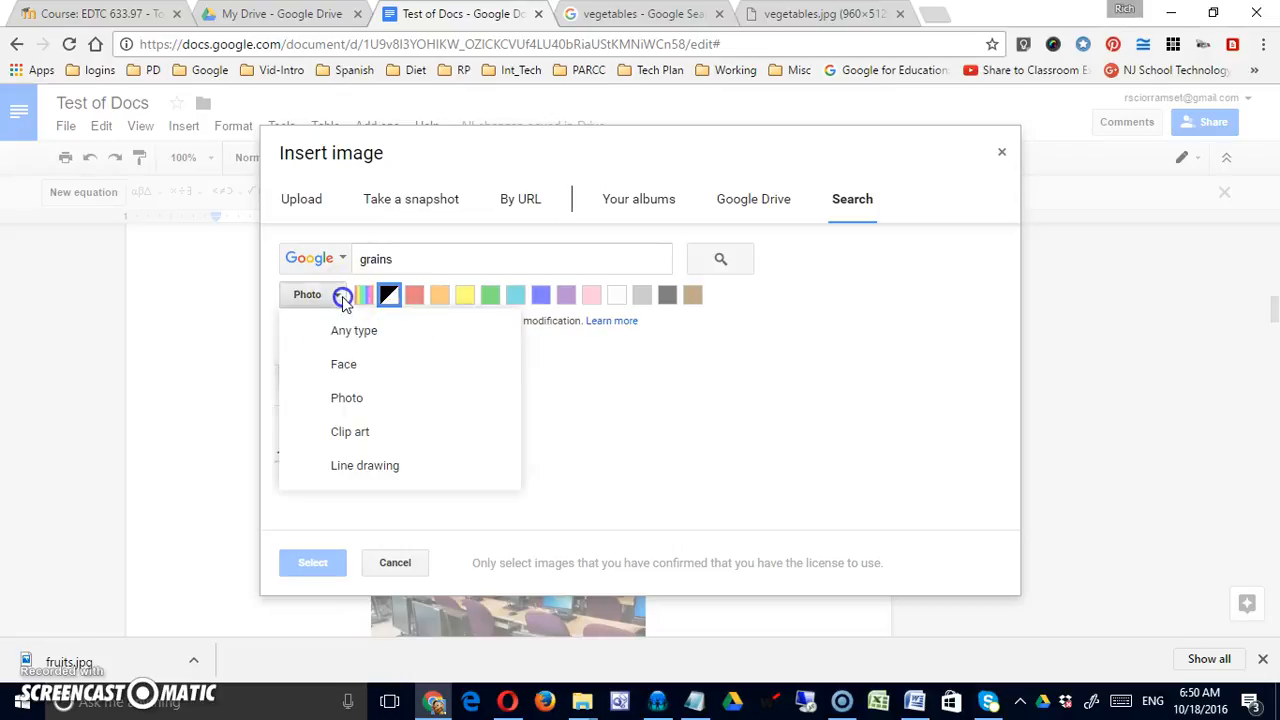
click(359, 437)
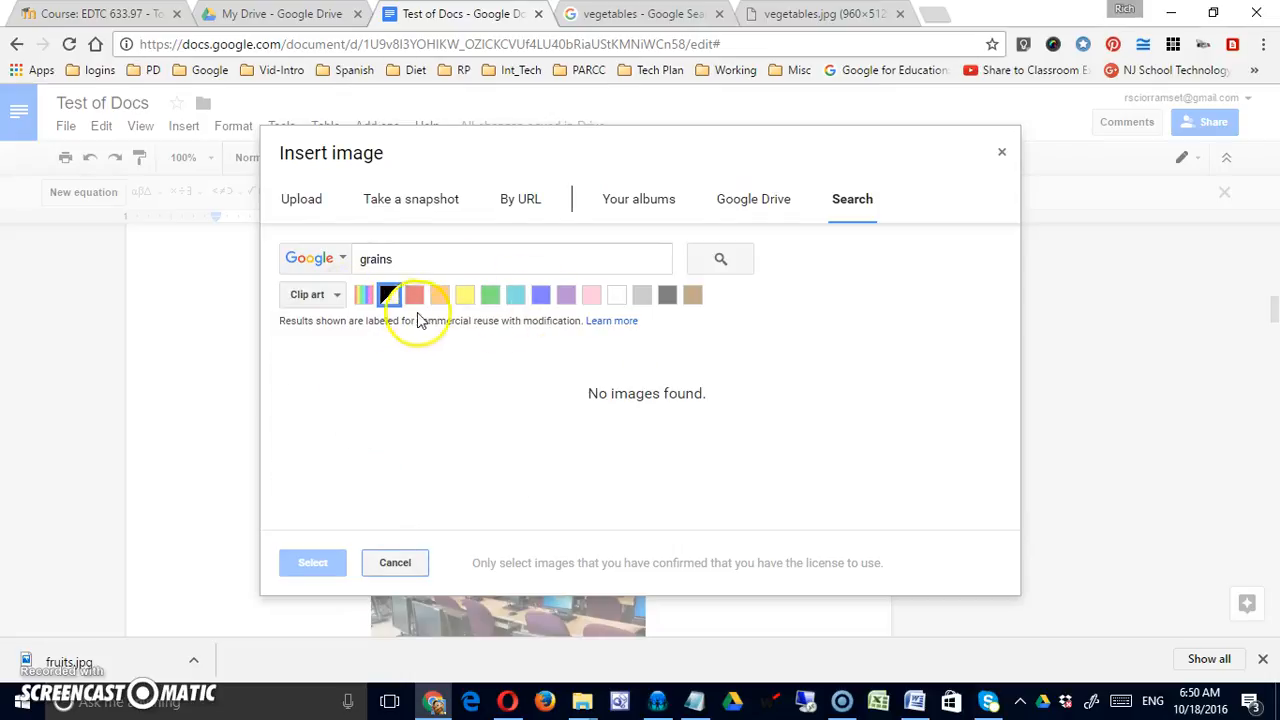
click(363, 294)
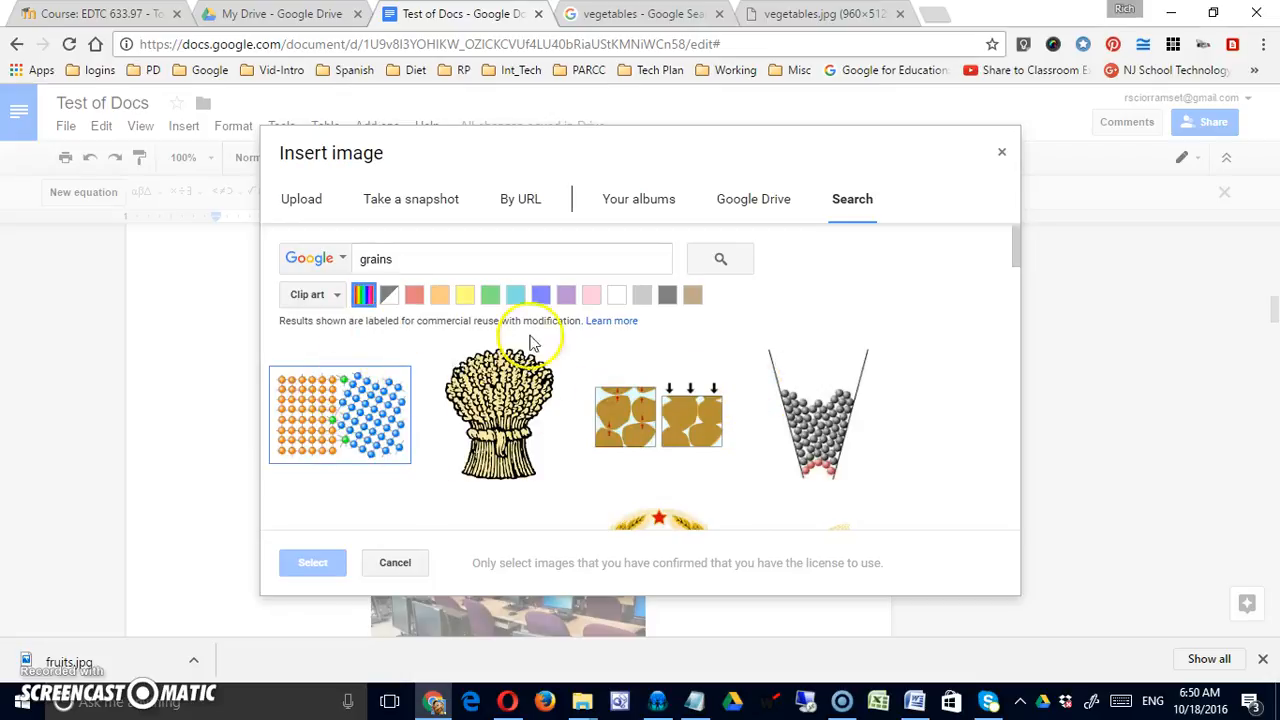
scroll(714, 403, down, 3)
scroll(716, 410, down, 3)
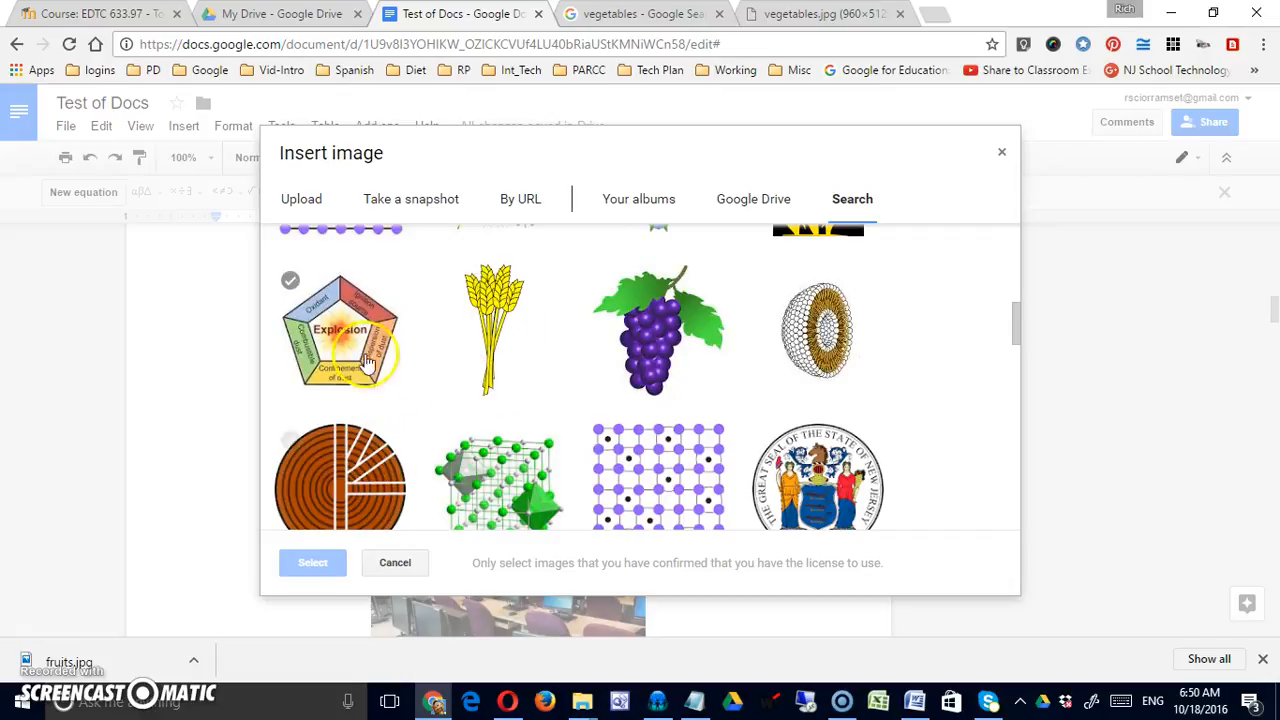
scroll(760, 390, down, 3)
scroll(780, 390, up, 6)
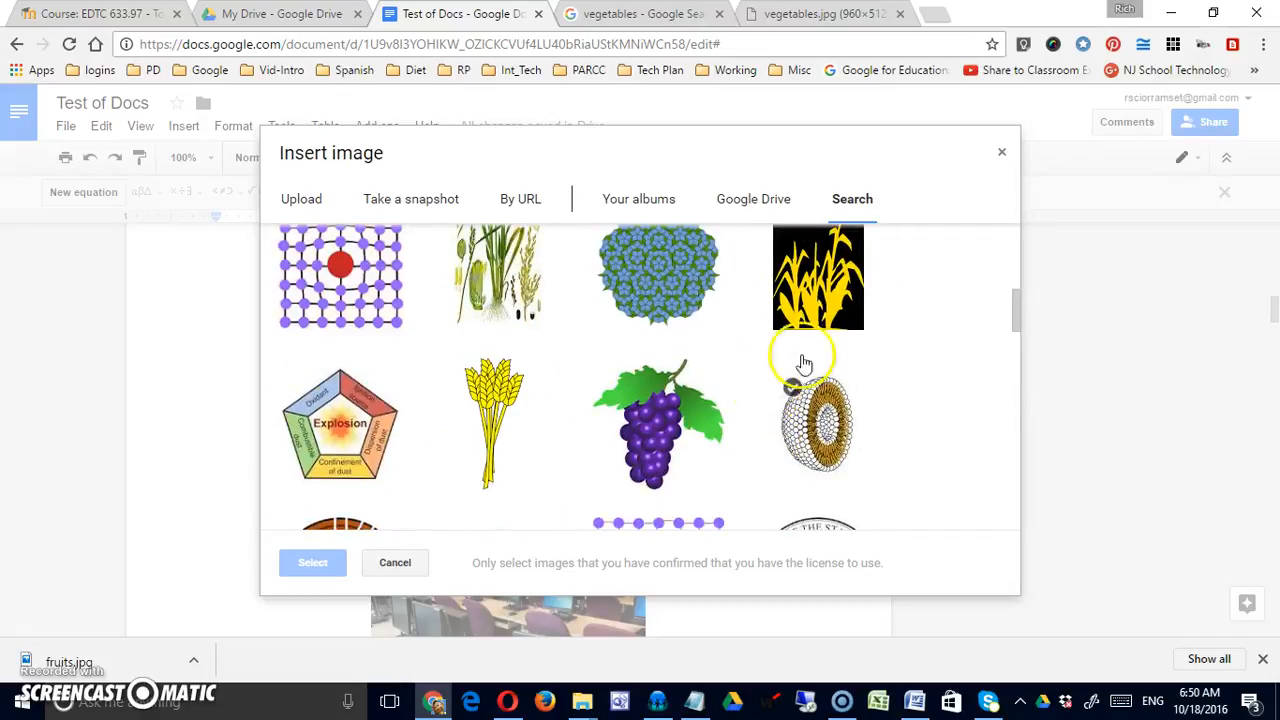
click(1002, 155)
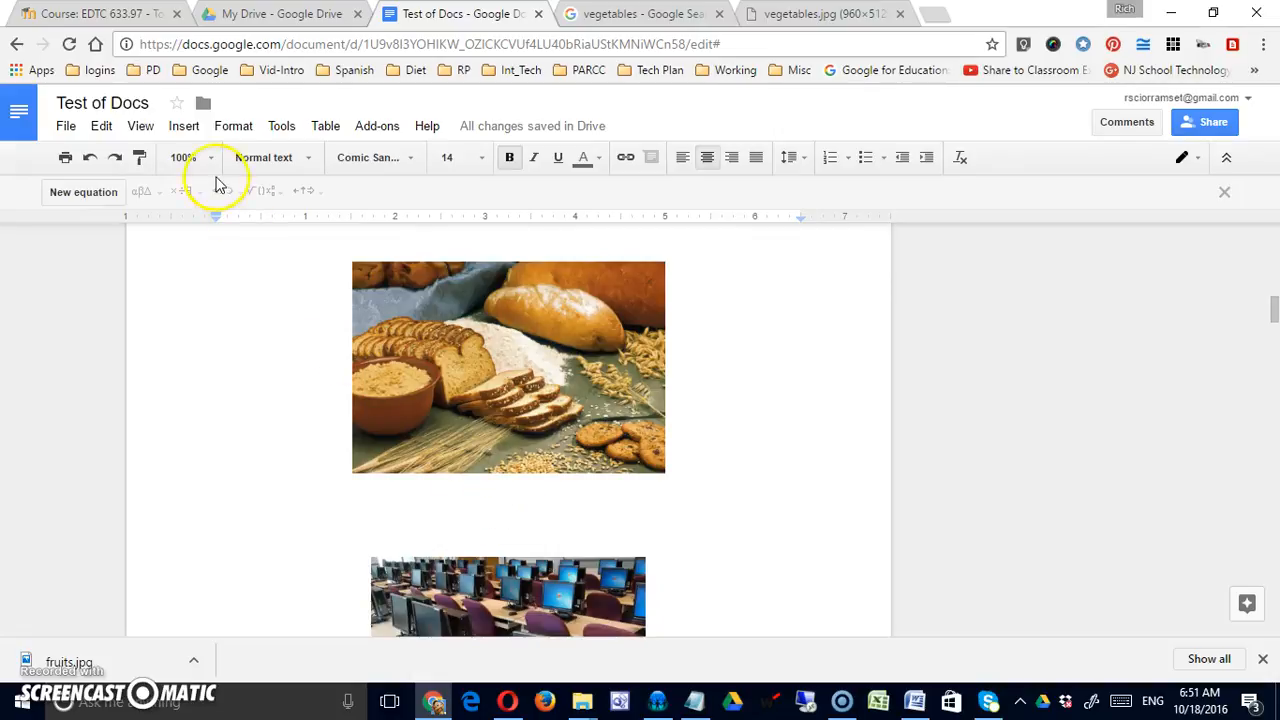
Reopen image insertion, view the By URL source, and cancel without inserting an image.
click(184, 126)
click(207, 162)
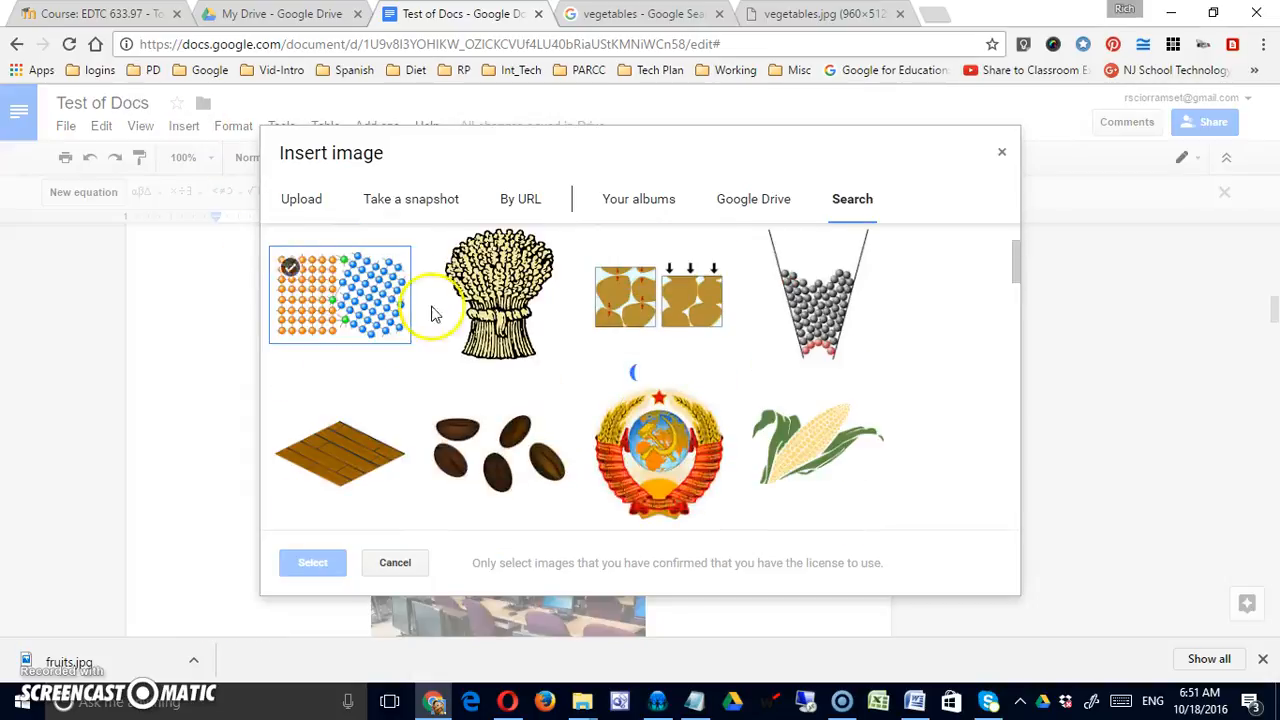
click(521, 203)
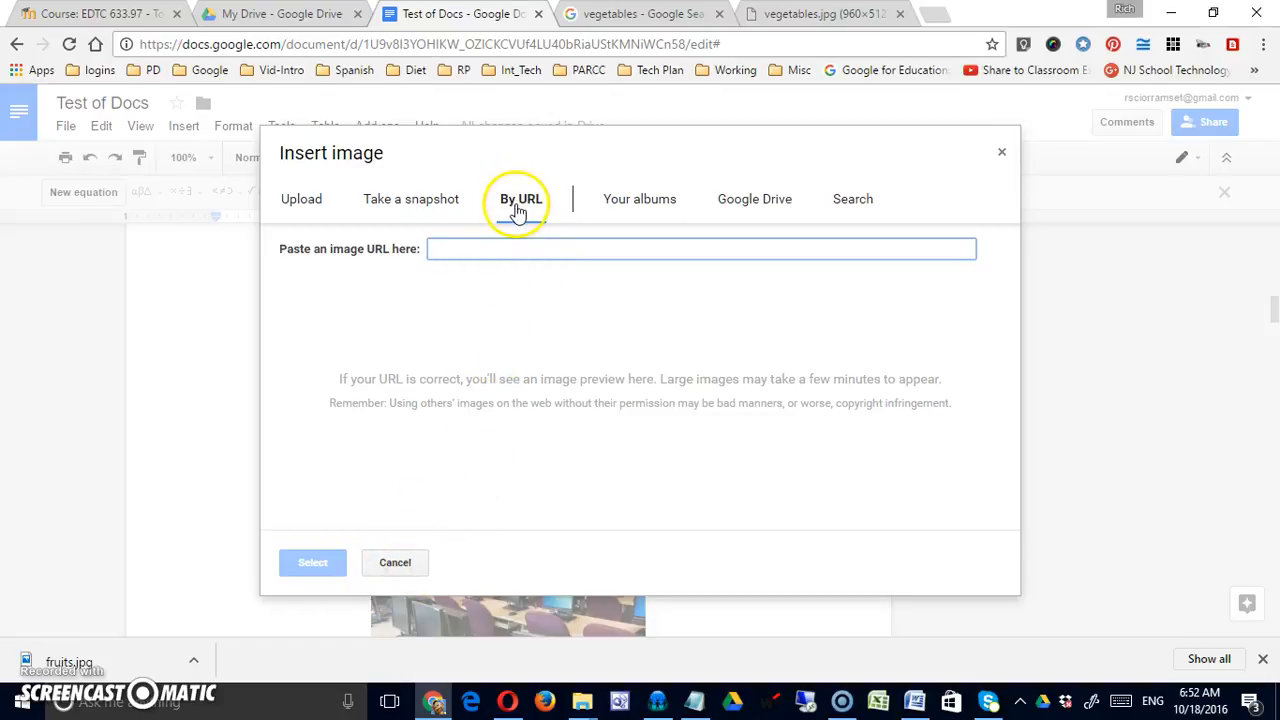
click(400, 561)
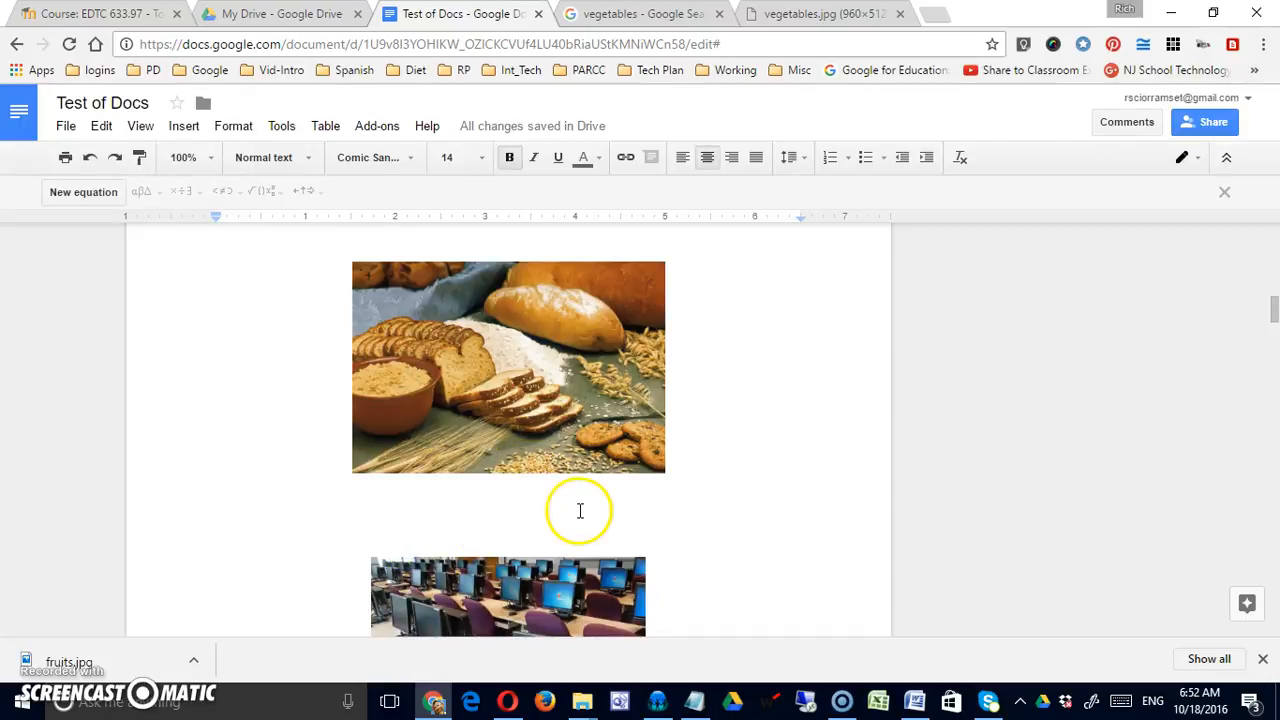
Delete the blank line between the bread and grains photo and the computer lab photo.
key(Delete)
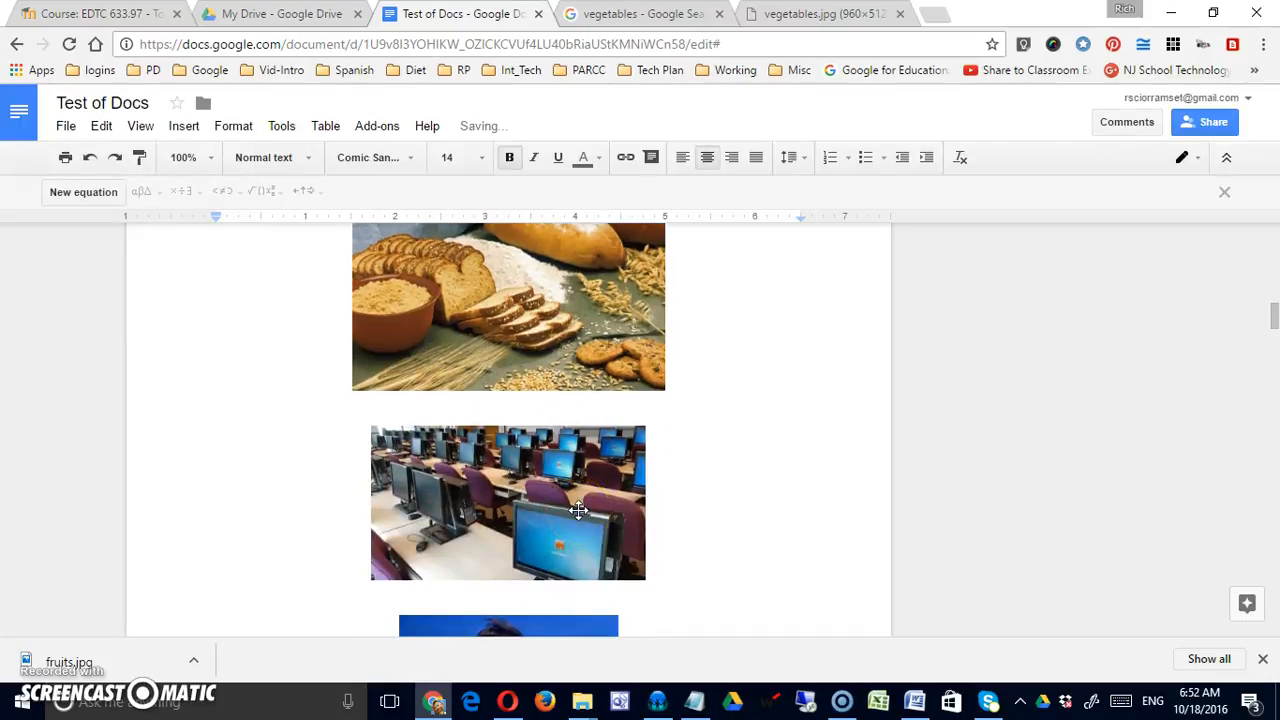
scroll(578, 510, up, 6)
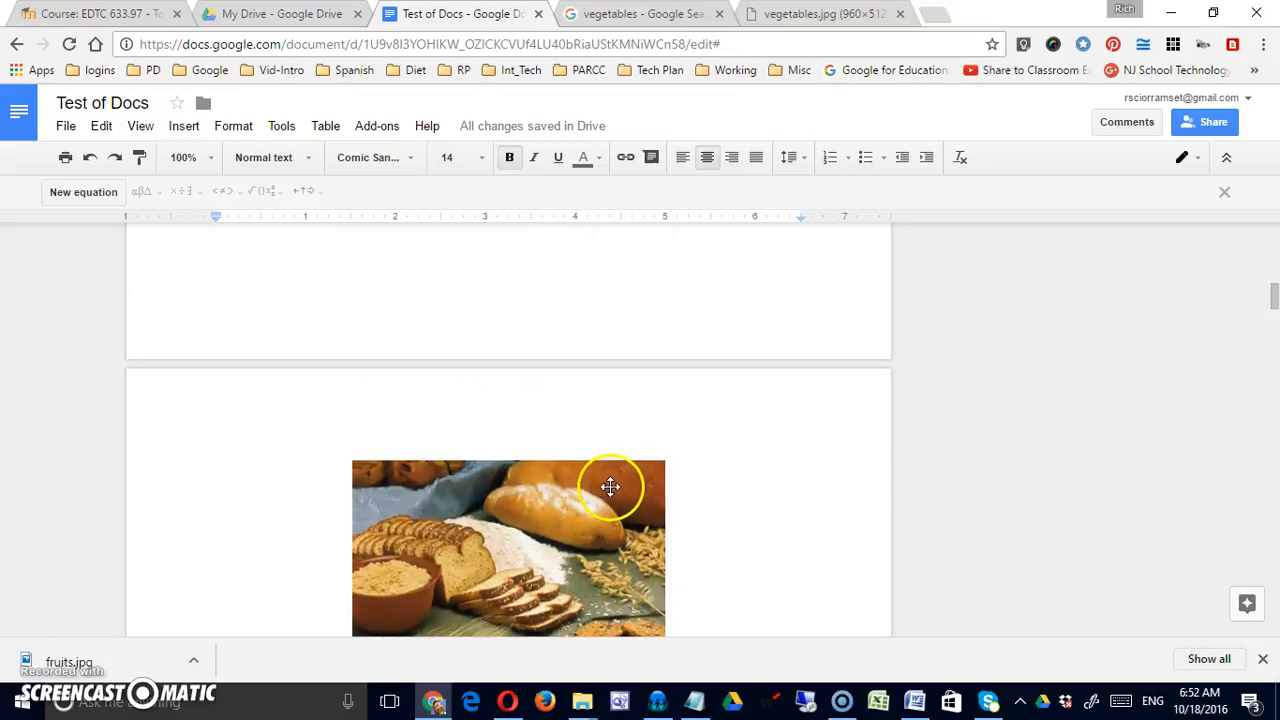
Select the vegetables photo below the My Resume heading and open its image options.
scroll(612, 487, up, 2)
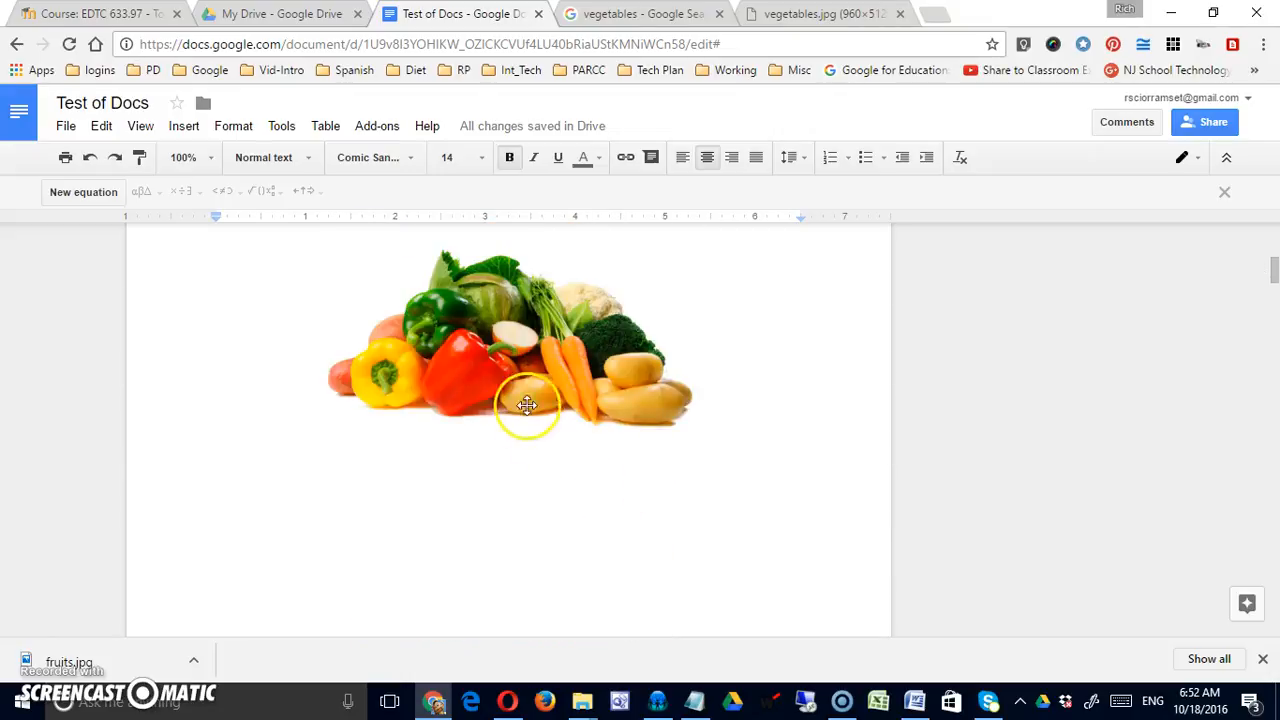
scroll(570, 415, up, 1)
scroll(570, 415, up, 1)
scroll(569, 414, down, 2)
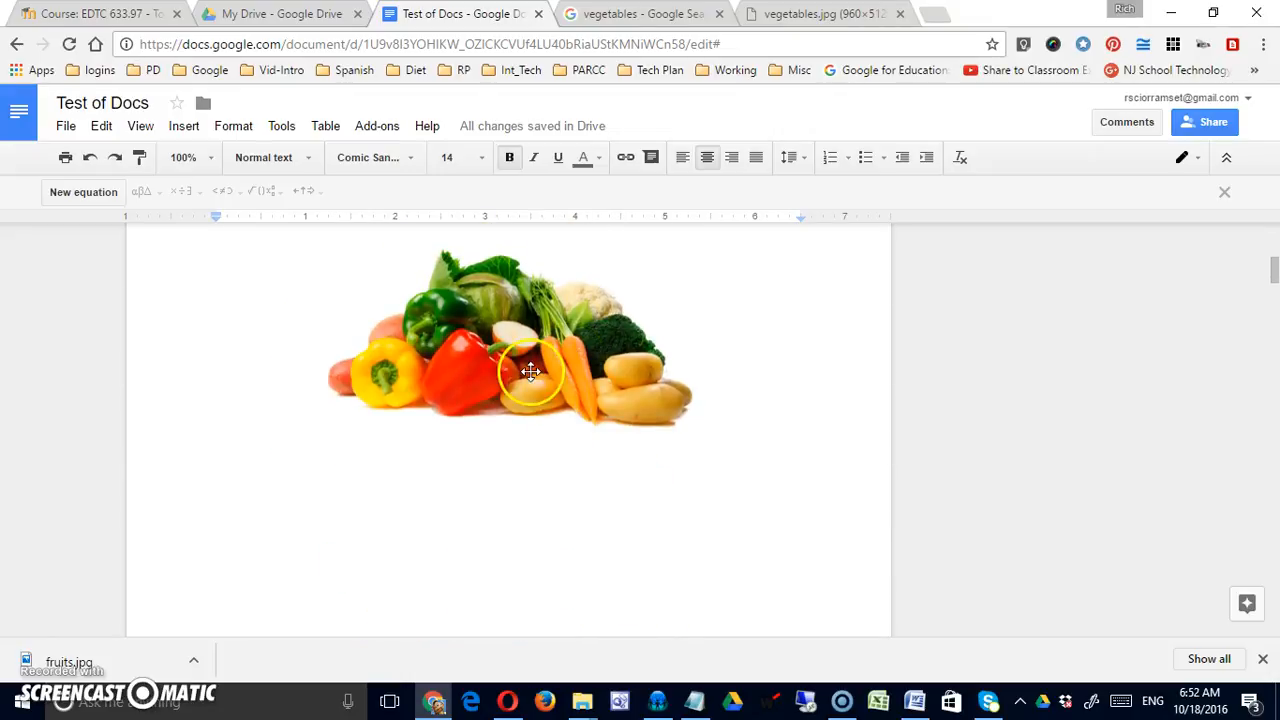
click(530, 371)
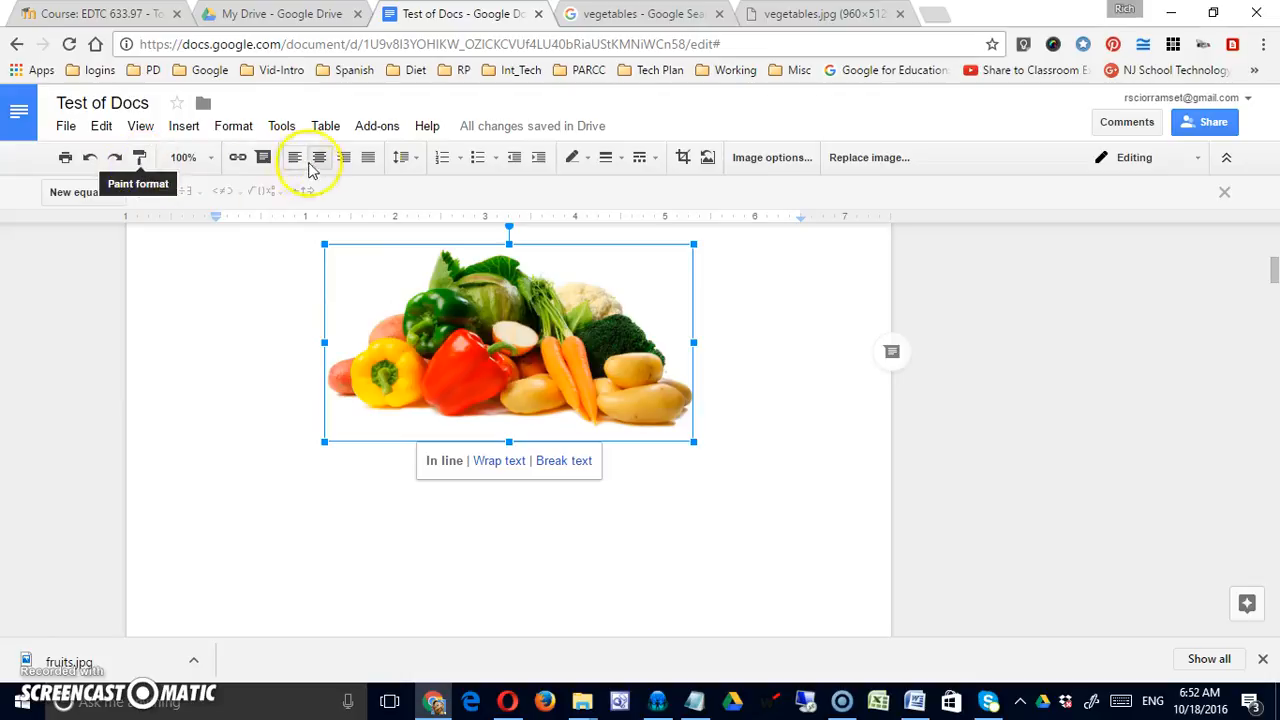
click(772, 158)
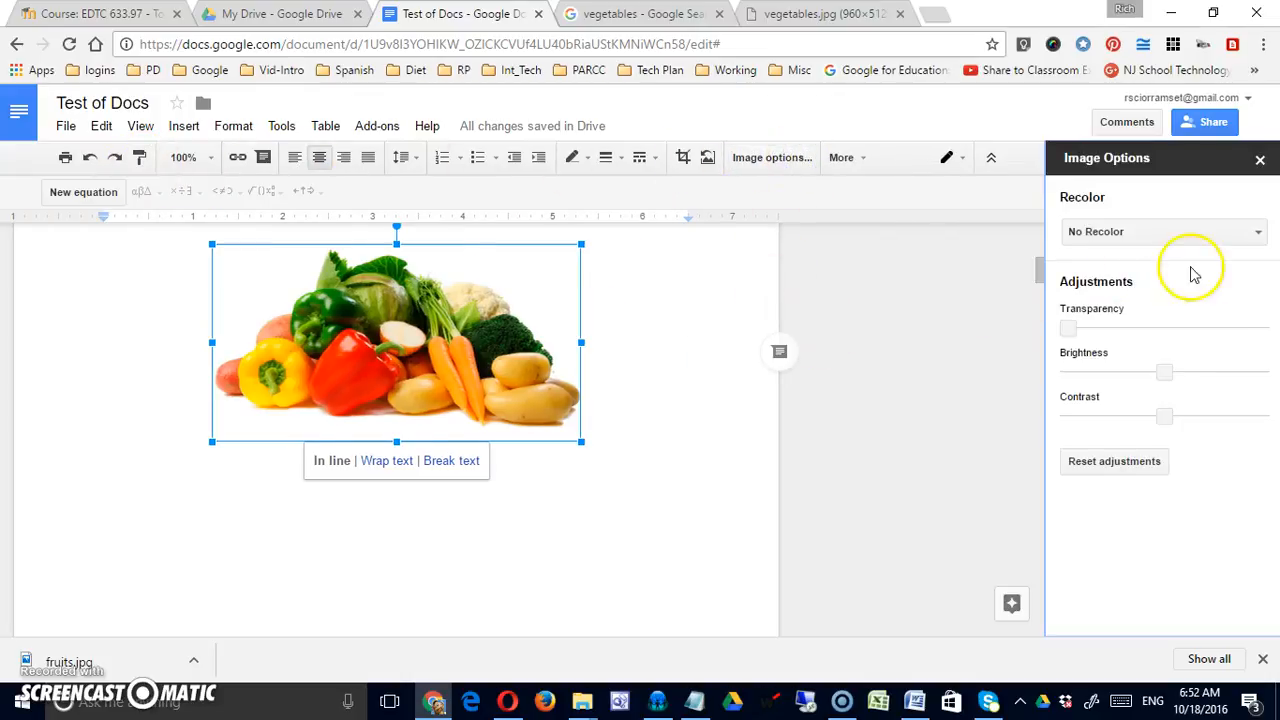
Try the Dark 5, Light 3 and Grayscale recolor presets on the vegetables photo.
click(1258, 236)
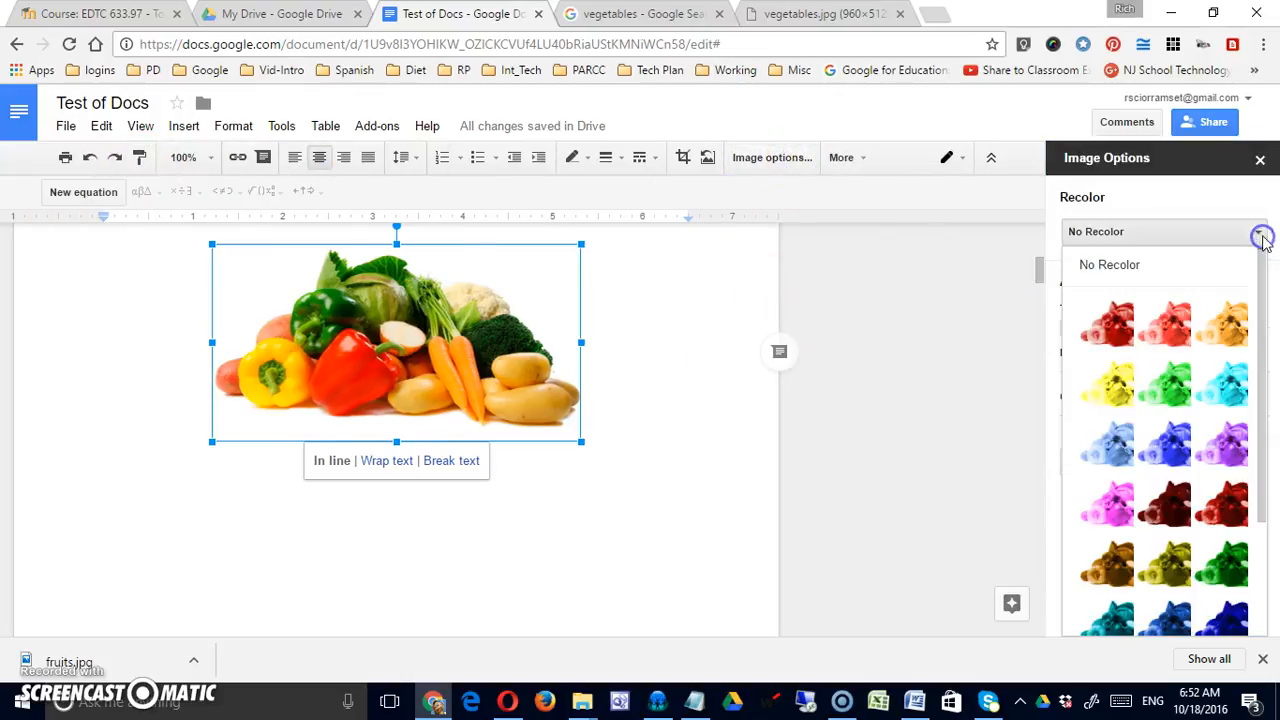
click(1244, 570)
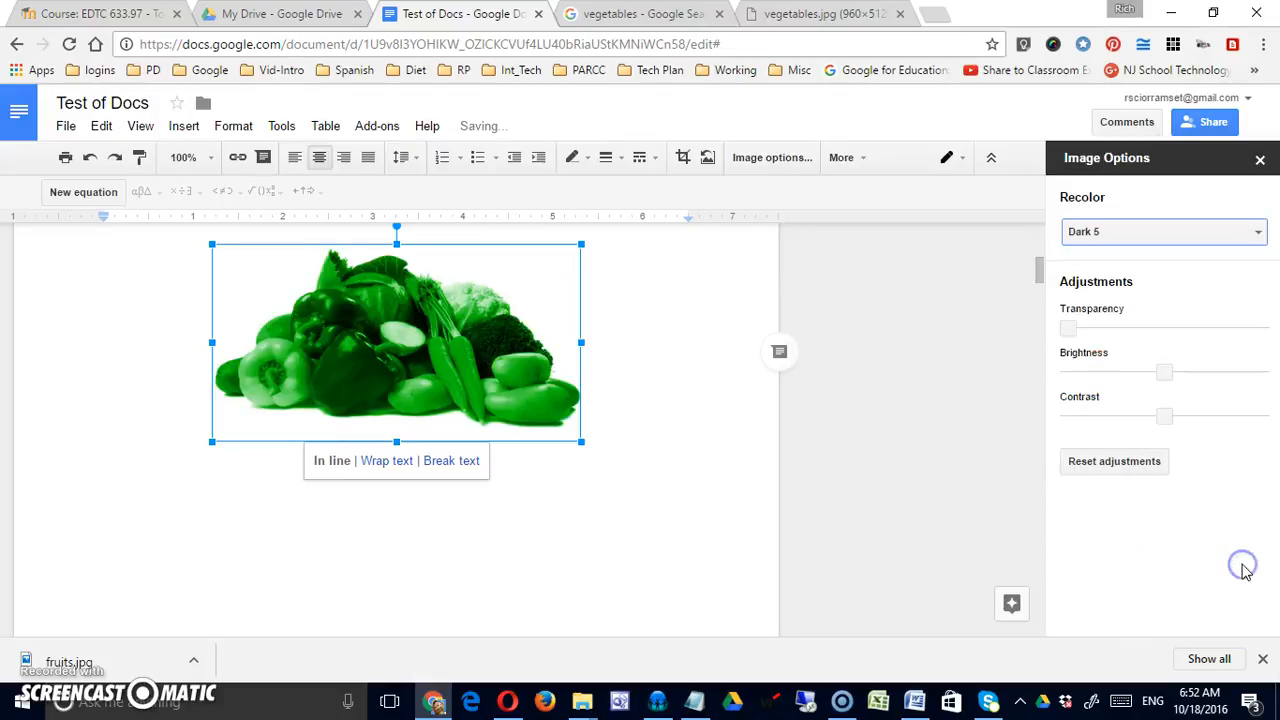
click(1262, 236)
click(1230, 334)
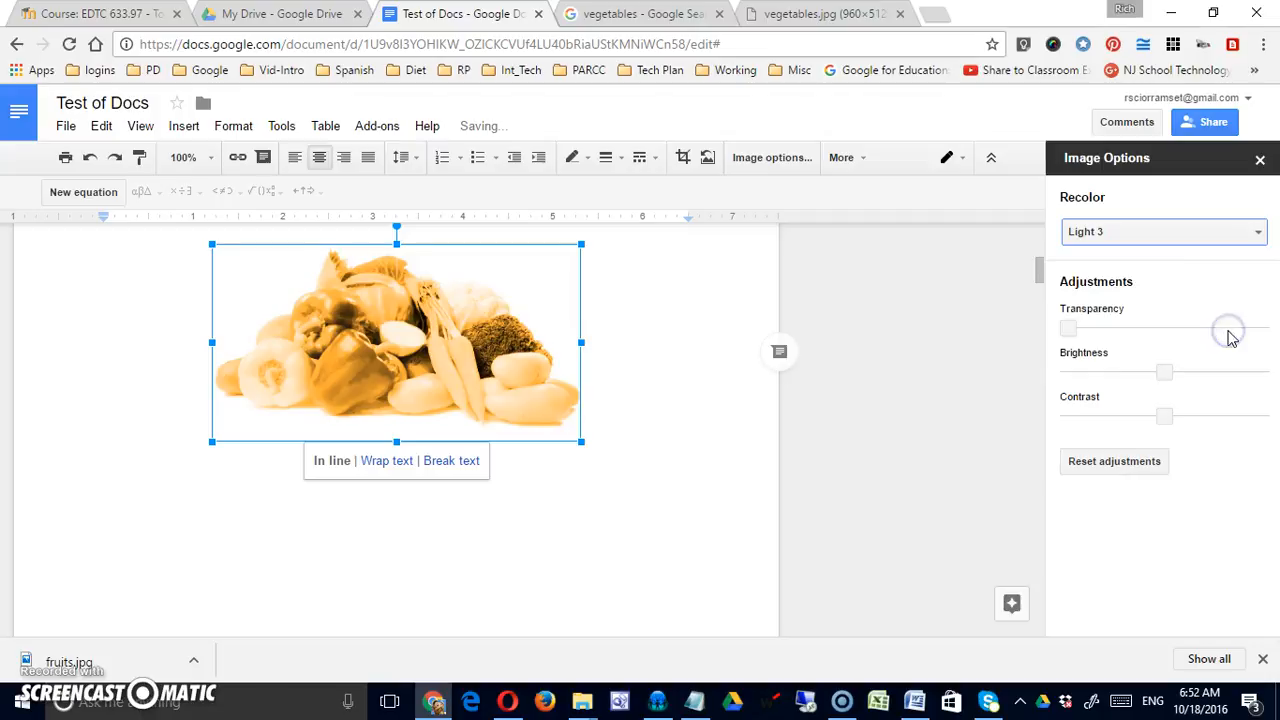
click(1256, 234)
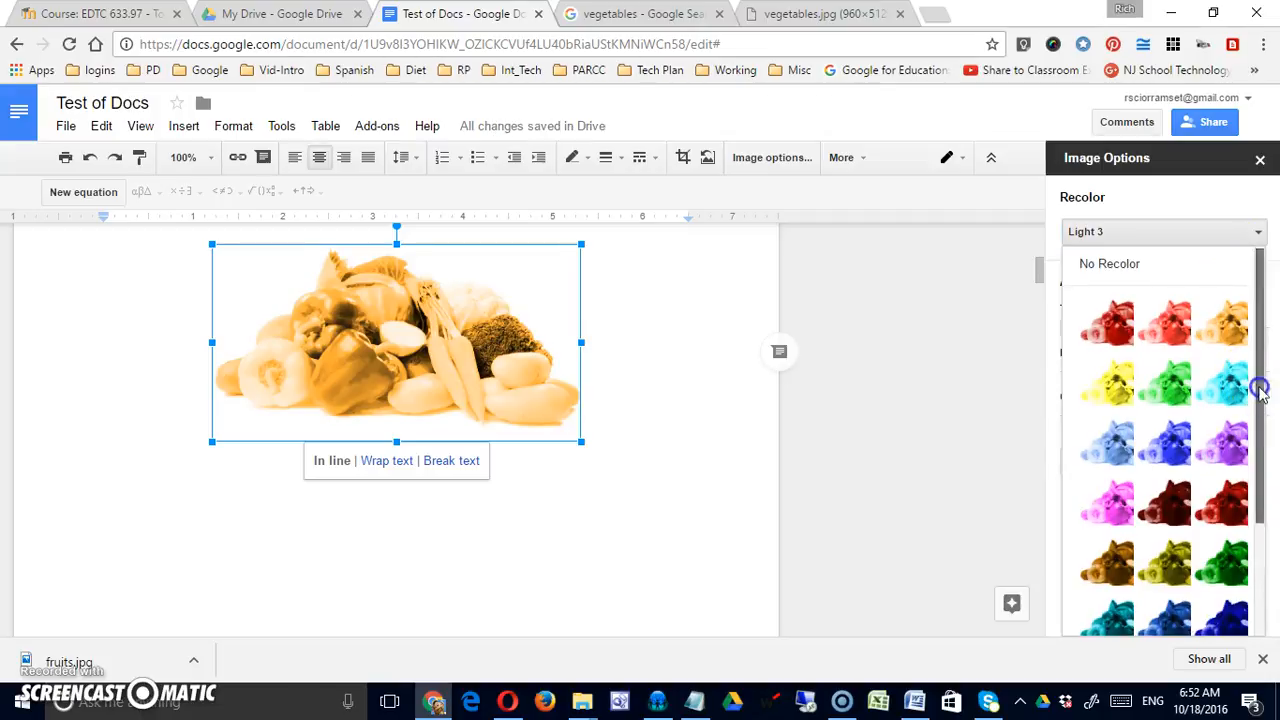
drag(1260, 393, 1265, 523)
click(1232, 526)
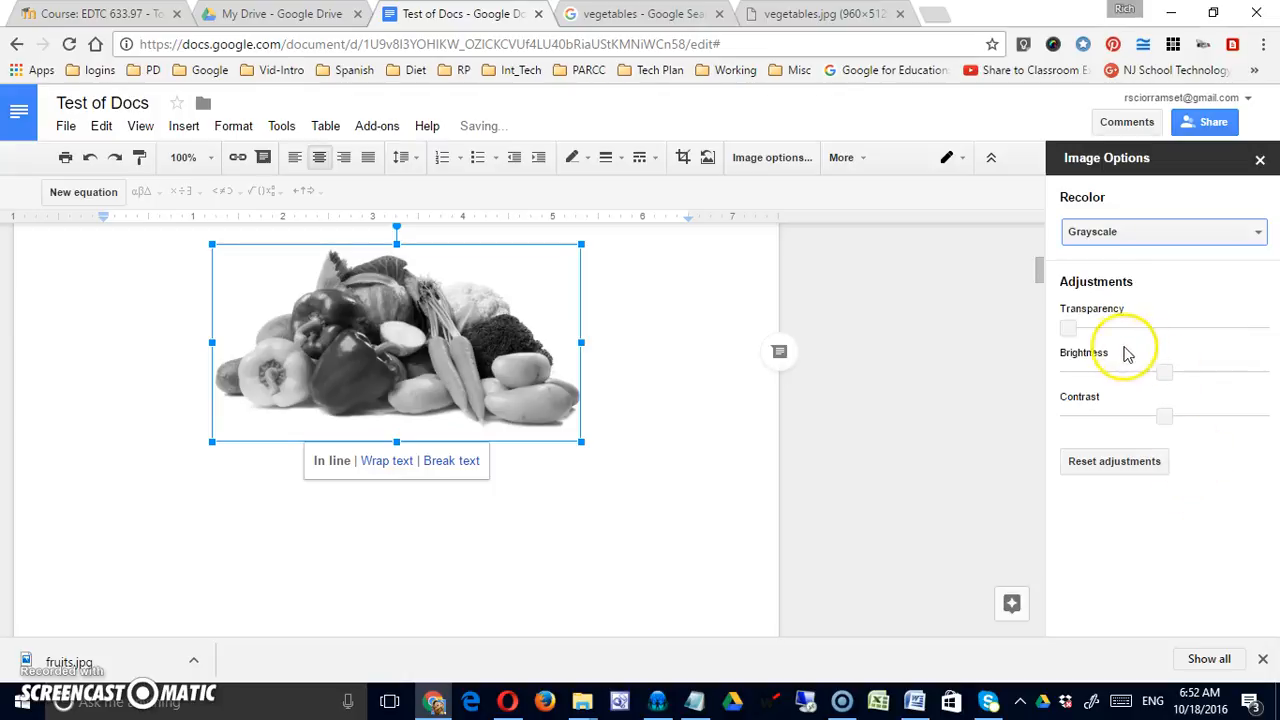
Try a high transparency on the vegetables photo, return it to zero, and raise the brightness and contrast slightly.
drag(1072, 329, 1211, 327)
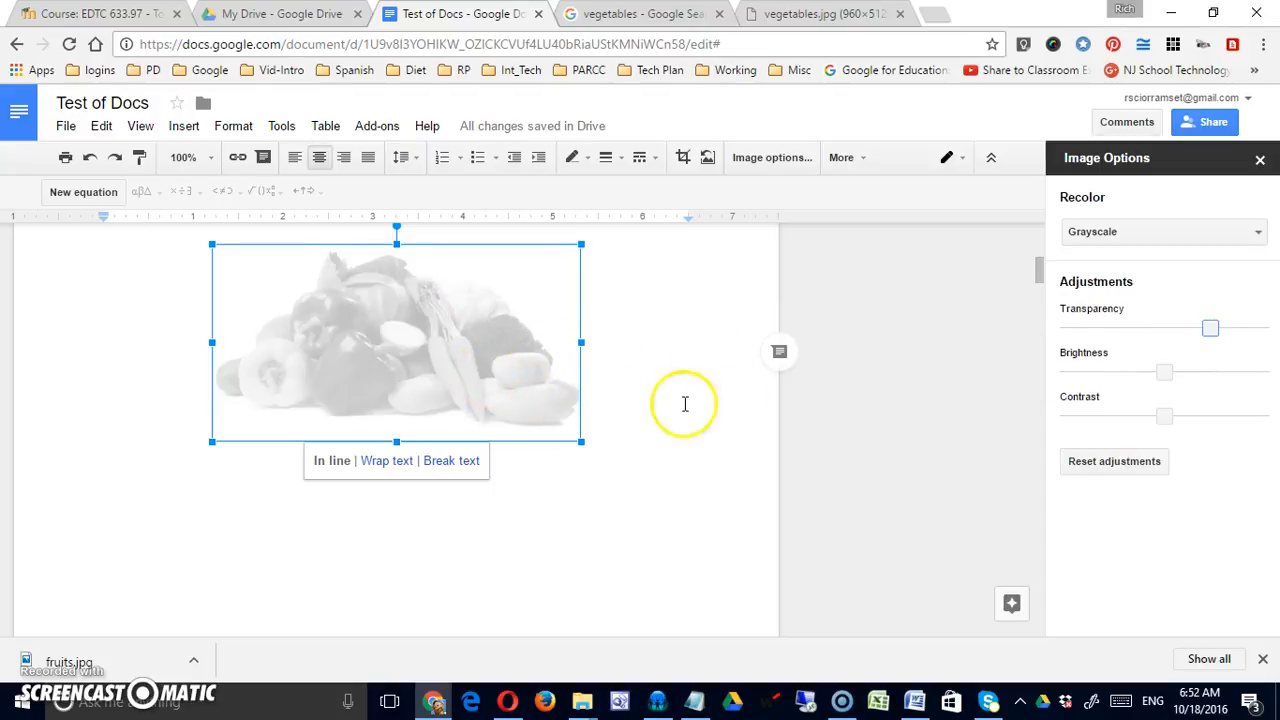
drag(1209, 328, 1066, 329)
mouse_move(1164, 370)
mouse_down()
mouse_move(1198, 369)
mouse_move(1125, 370)
mouse_move(1184, 370)
mouse_up()
drag(1175, 418, 1205, 414)
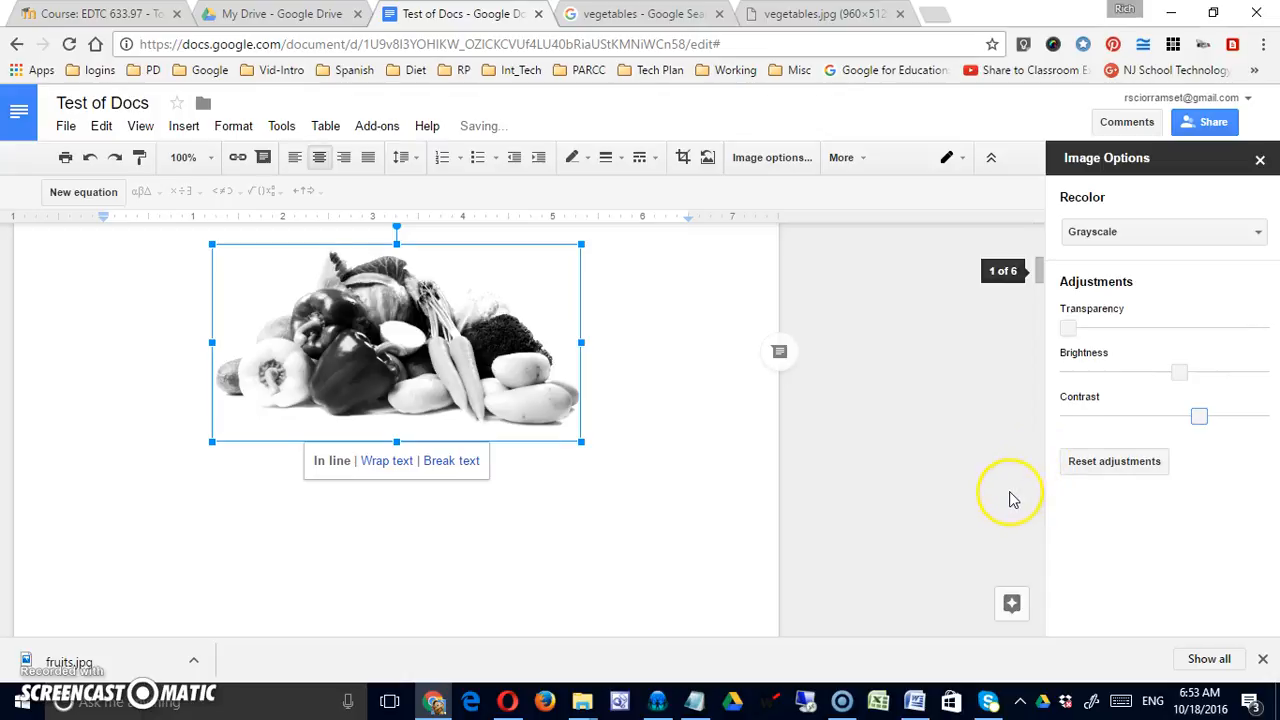
Reset the vegetables photo's adjustments and set its recolor back to No Recolor.
click(1116, 462)
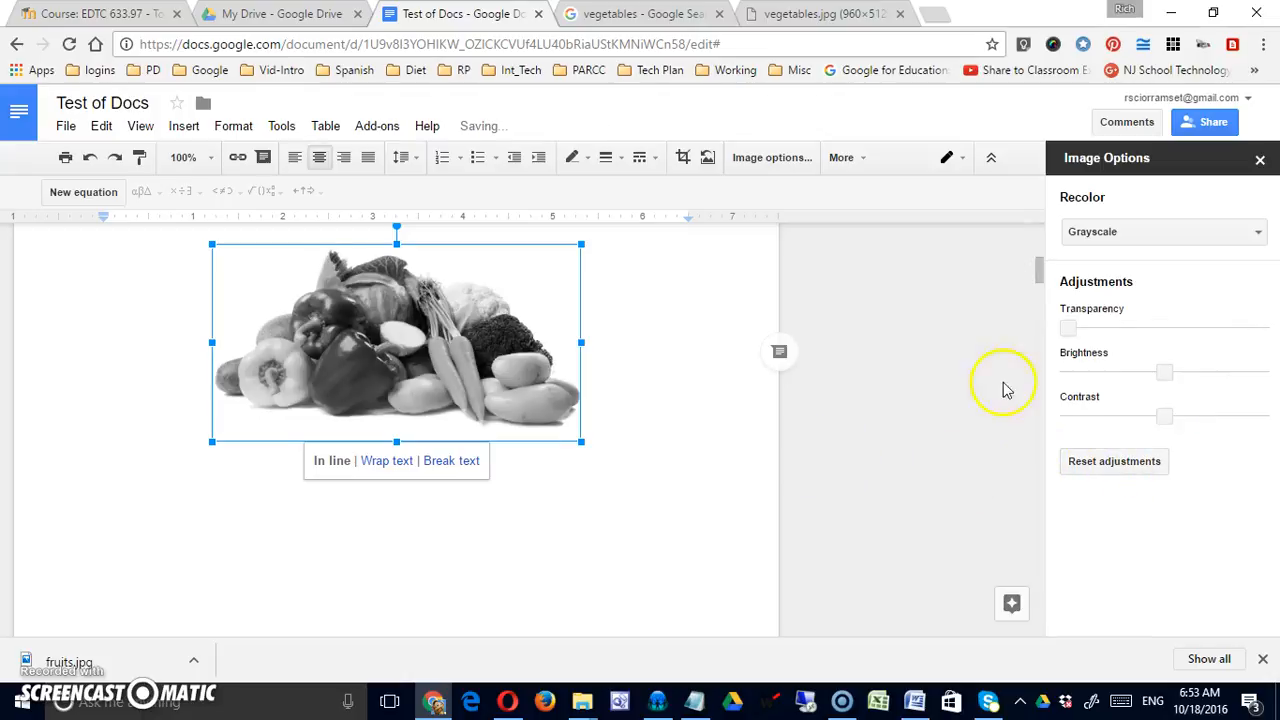
click(1190, 236)
click(1140, 268)
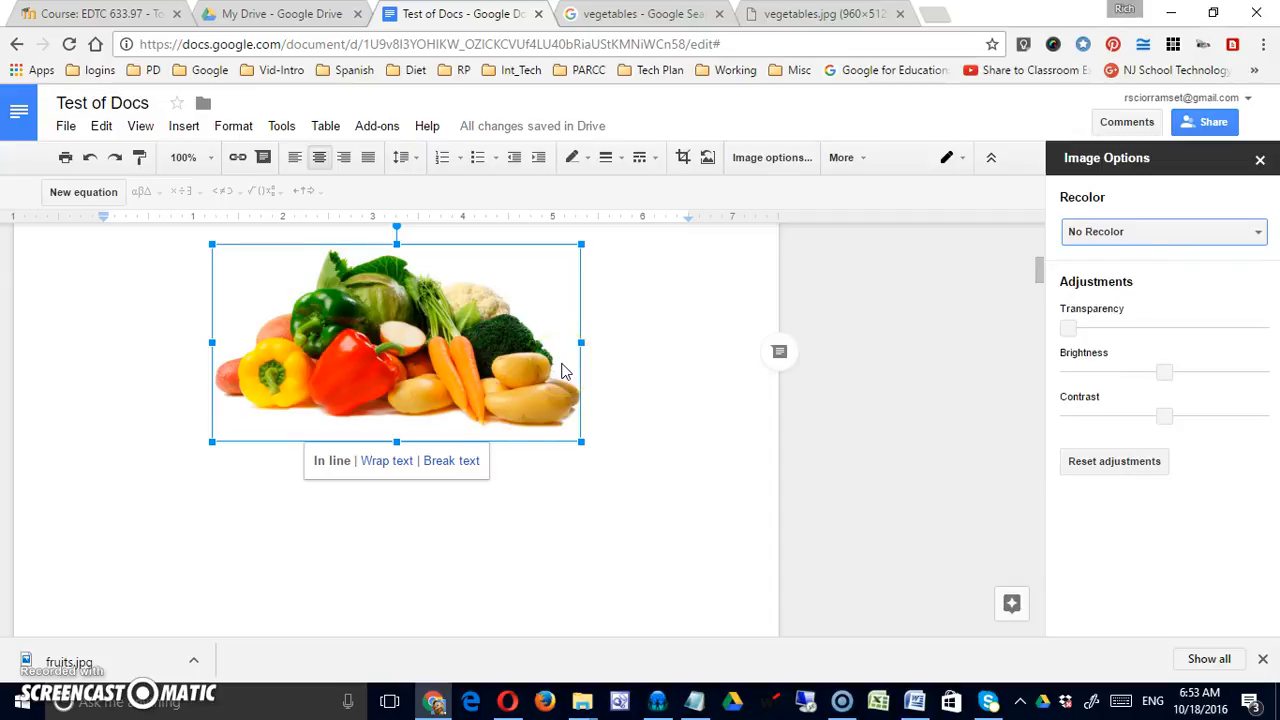
Crop about a quarter off the right side of the vegetables photo.
click(683, 157)
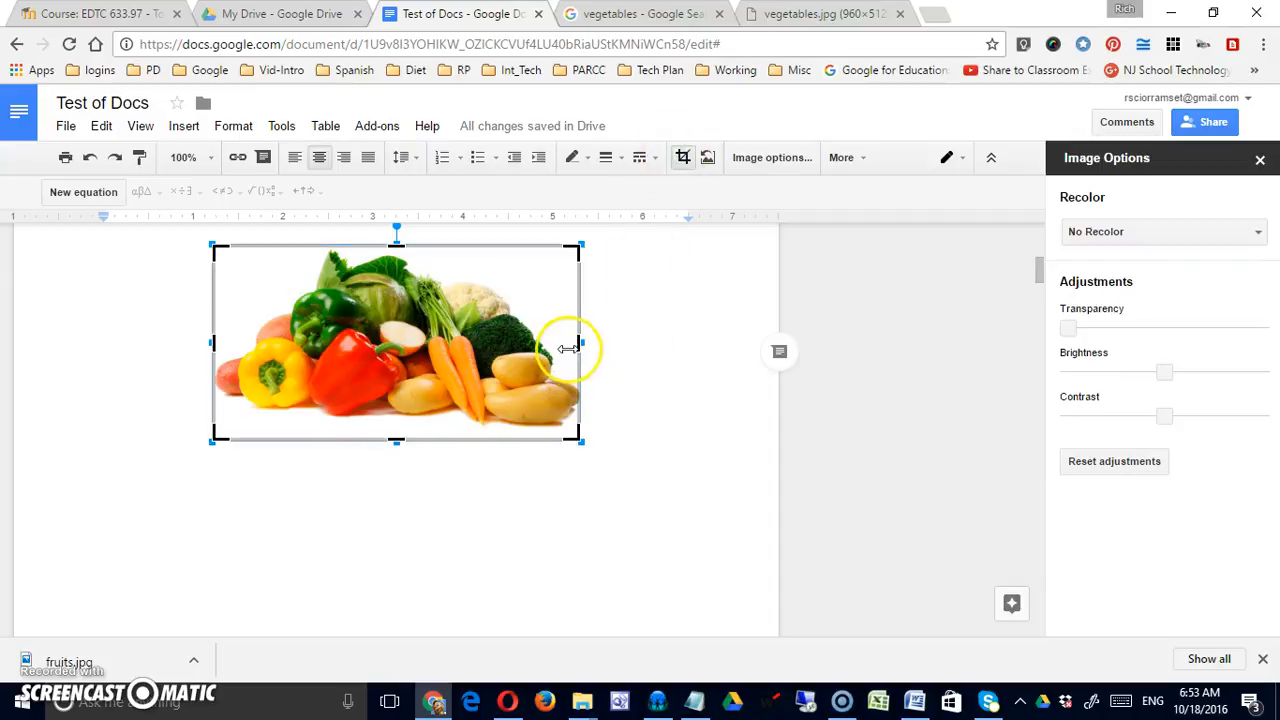
drag(576, 343, 482, 350)
click(666, 434)
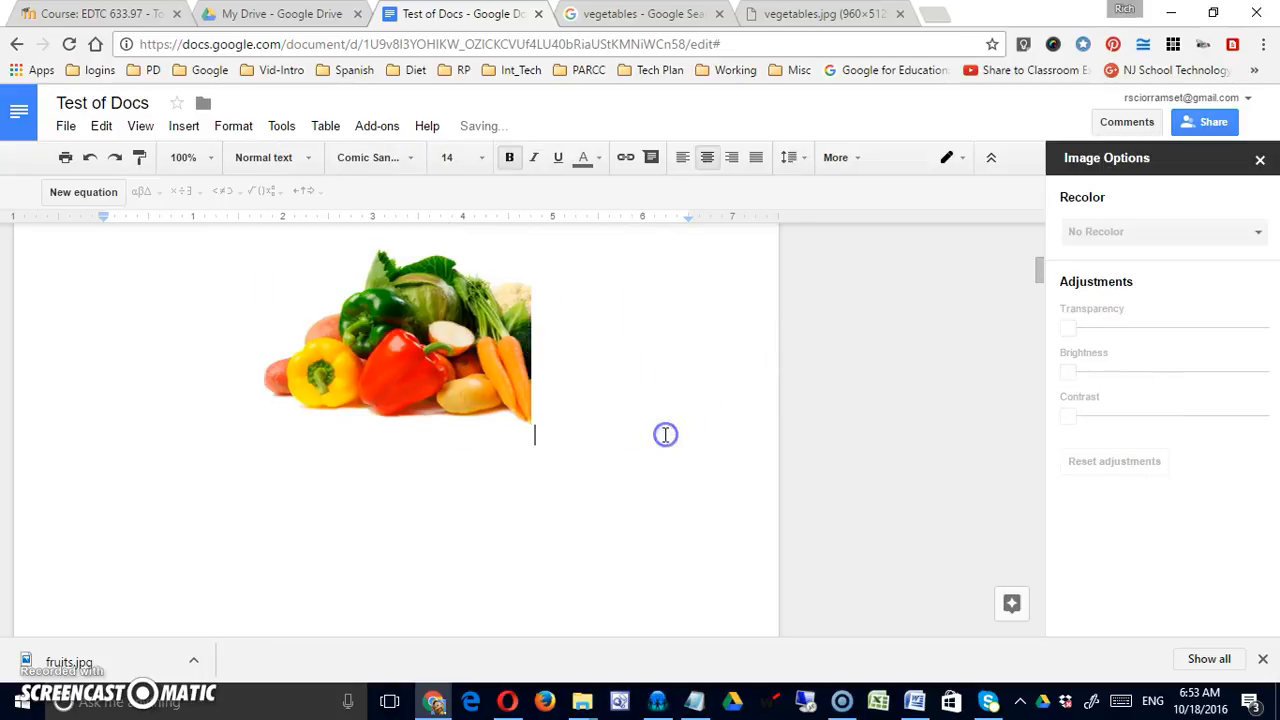
Reset the vegetables photo to remove the crop and enlarge it proportionally to about 4.5 inches wide.
click(471, 358)
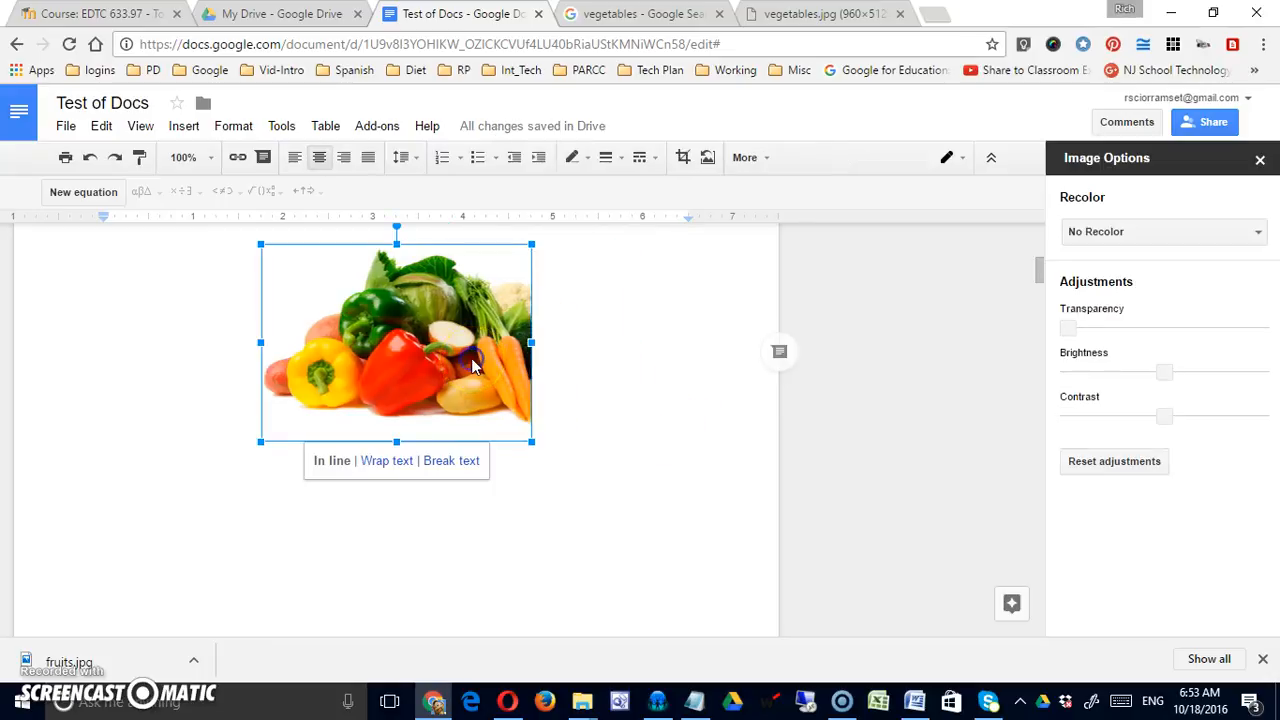
click(707, 160)
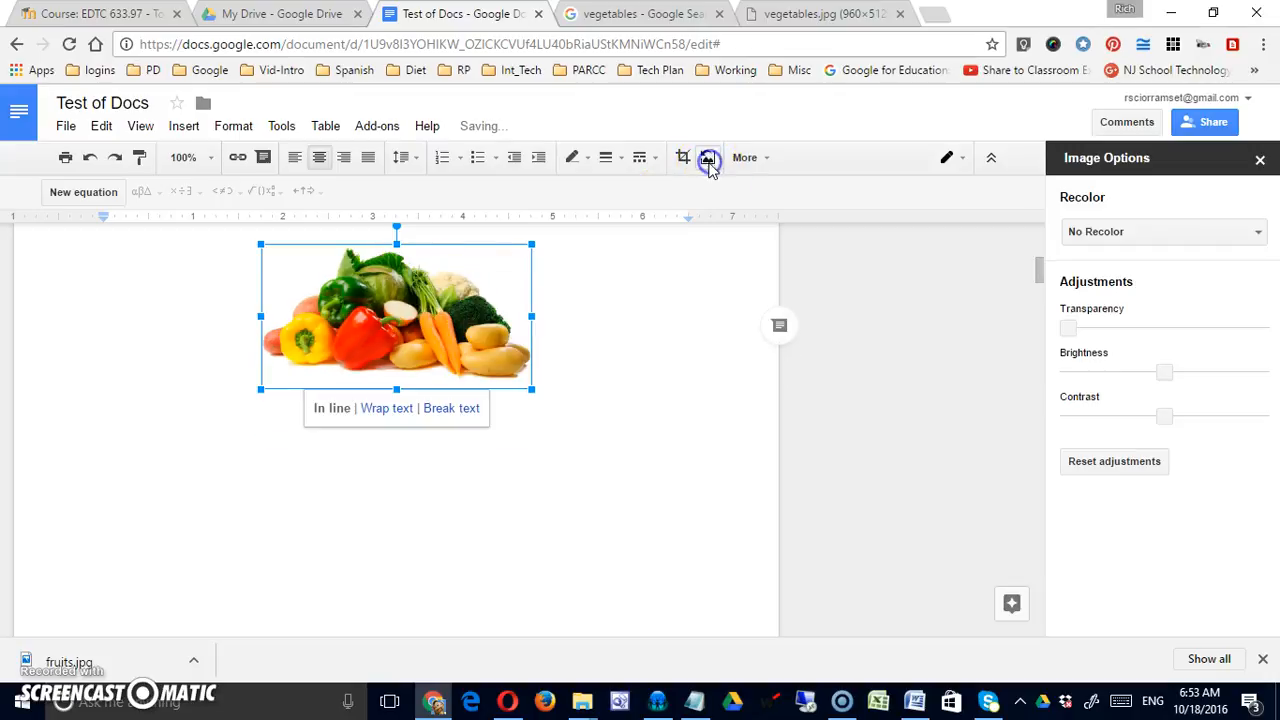
drag(533, 389, 610, 461)
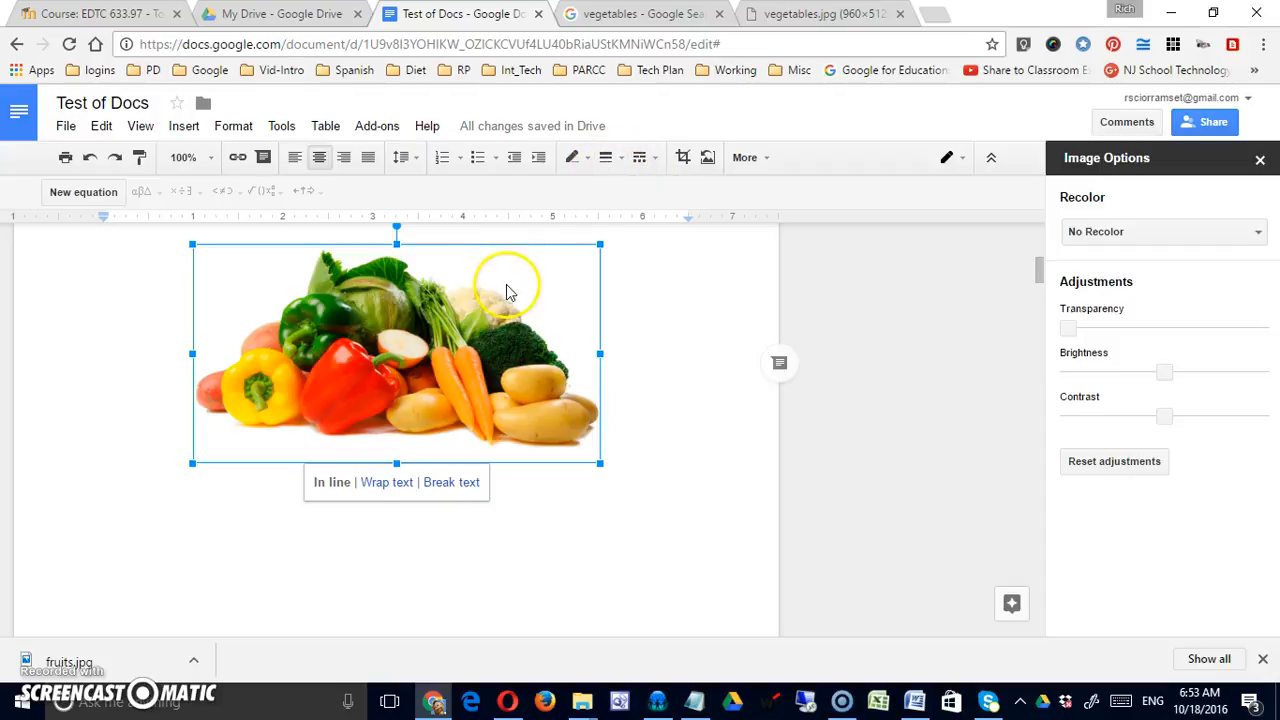
Add a 2pt border around the vegetables photo.
click(607, 157)
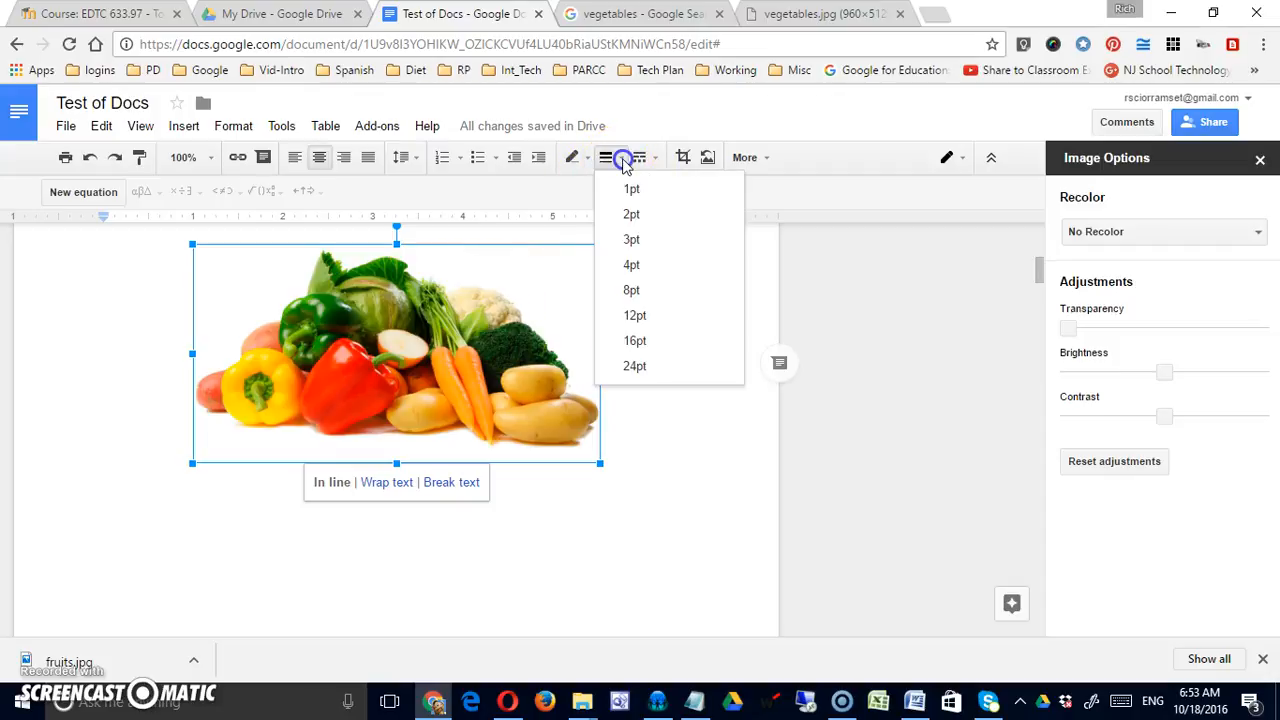
click(631, 216)
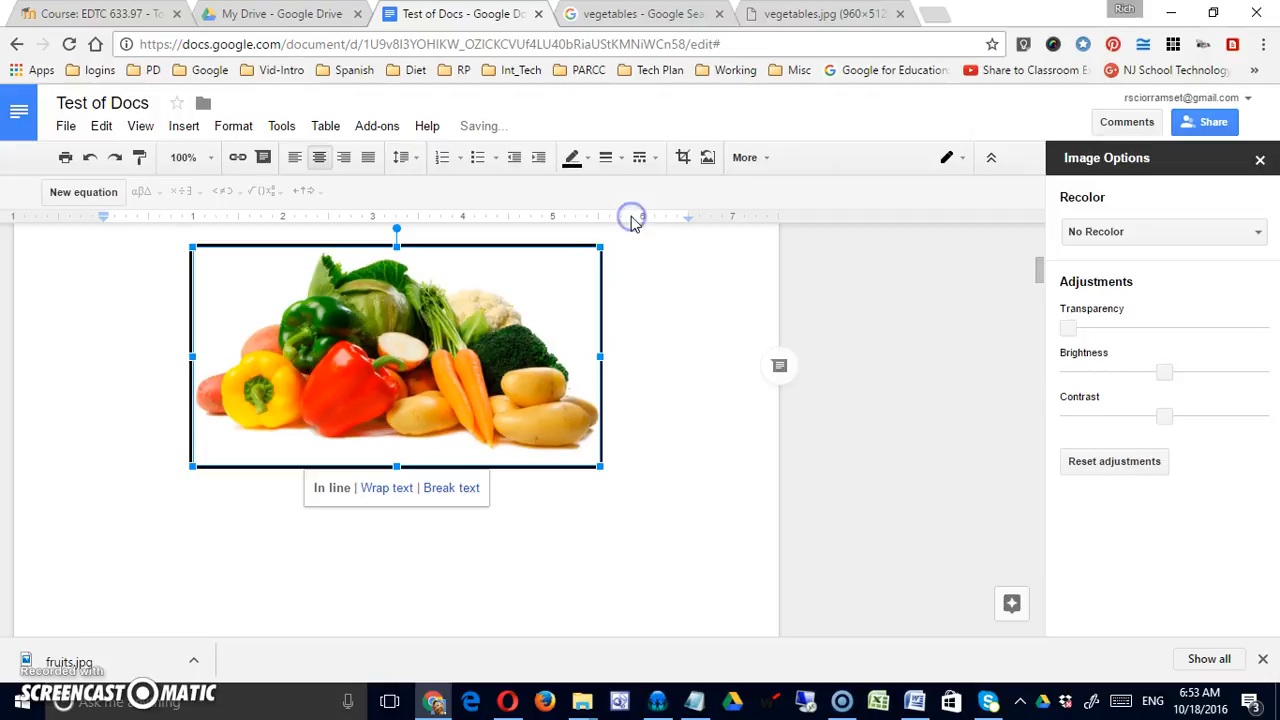
click(664, 358)
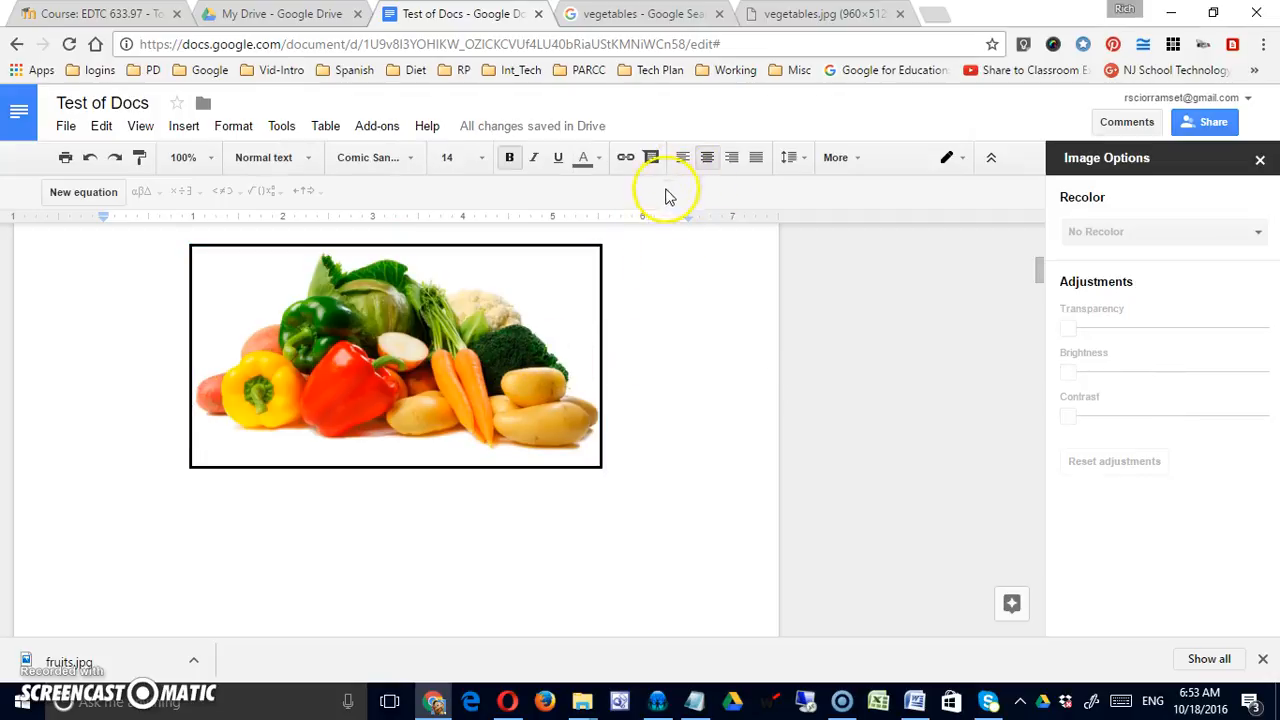
Change the vegetables photo's border to a dotted line.
click(560, 346)
click(655, 160)
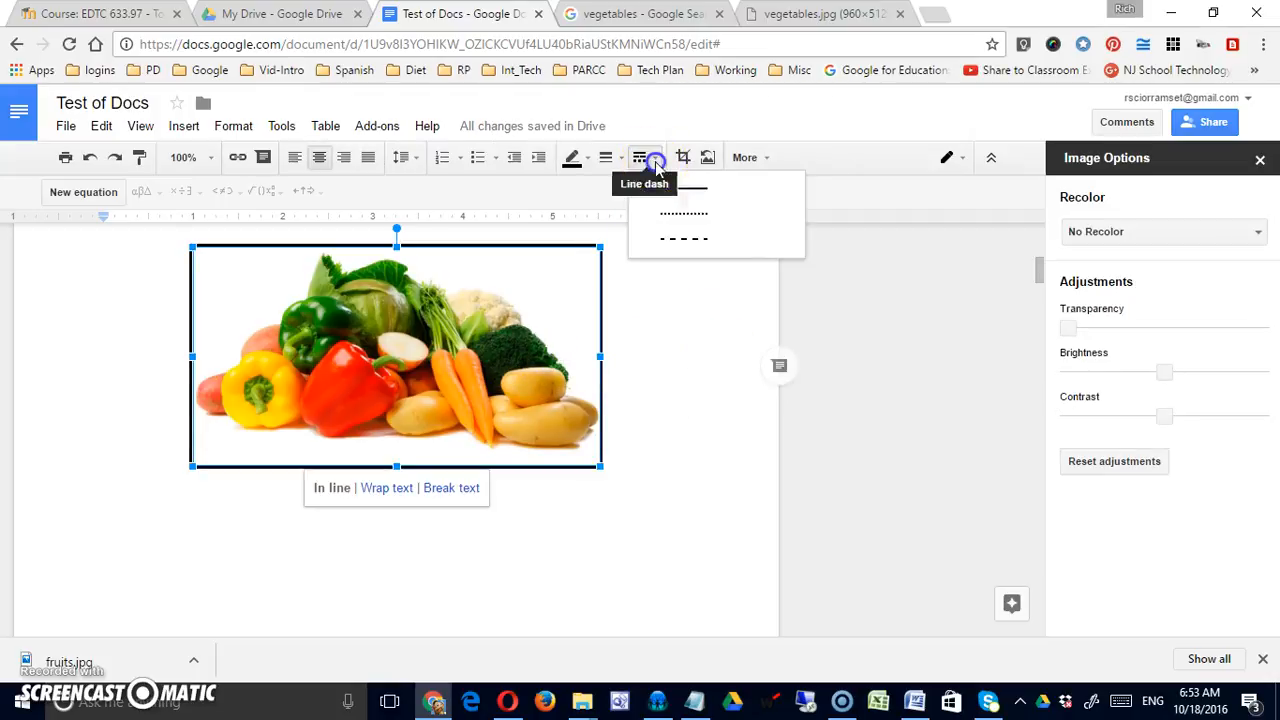
click(668, 219)
click(652, 366)
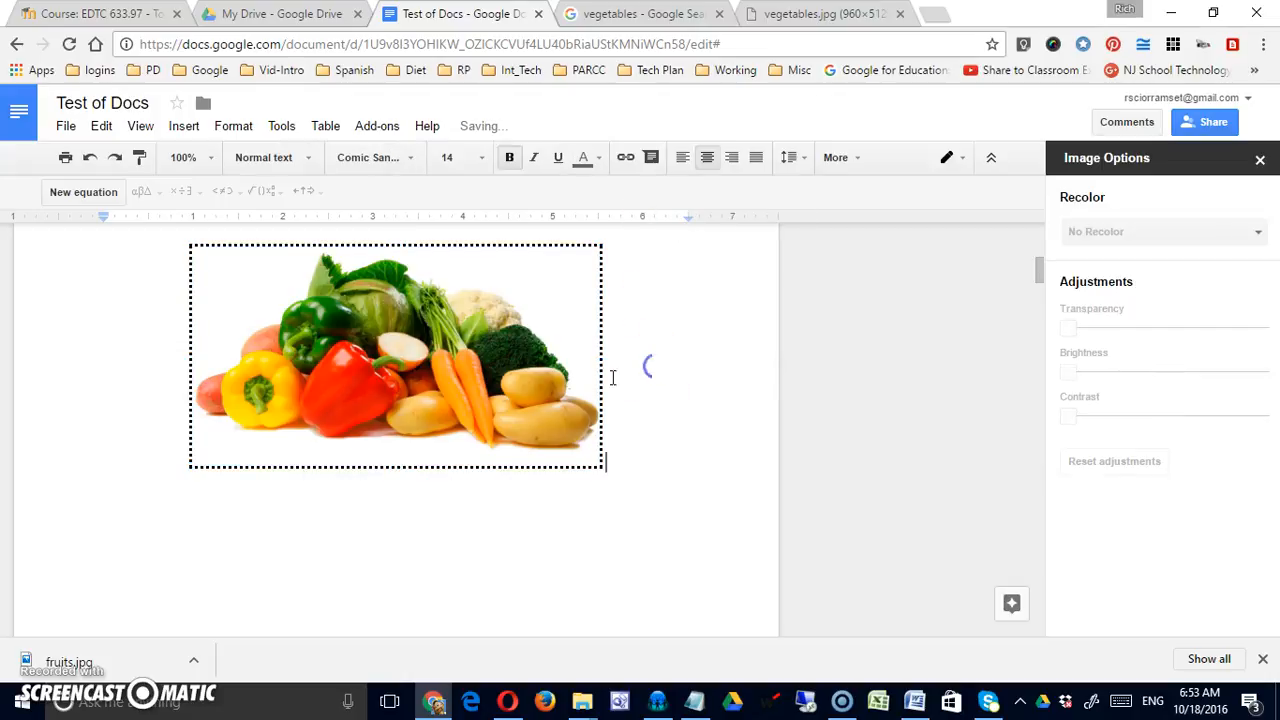
Set the border color of the vegetables photo to red.
click(515, 385)
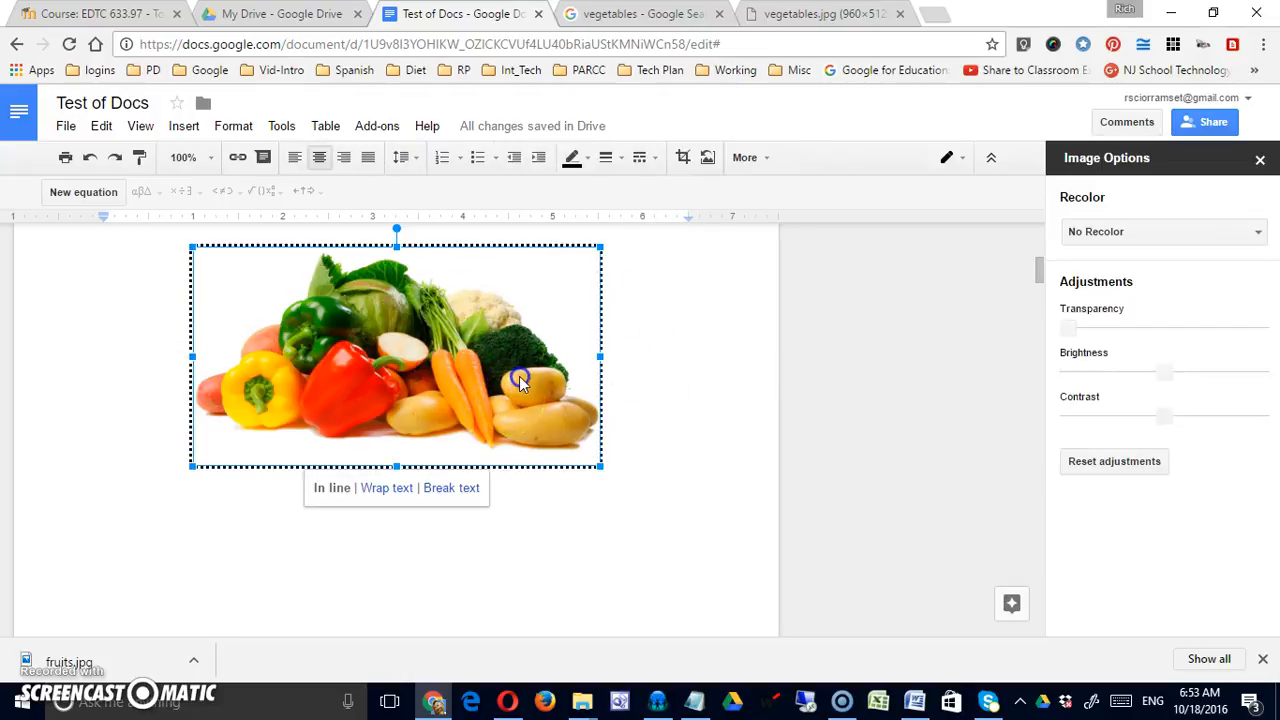
click(588, 164)
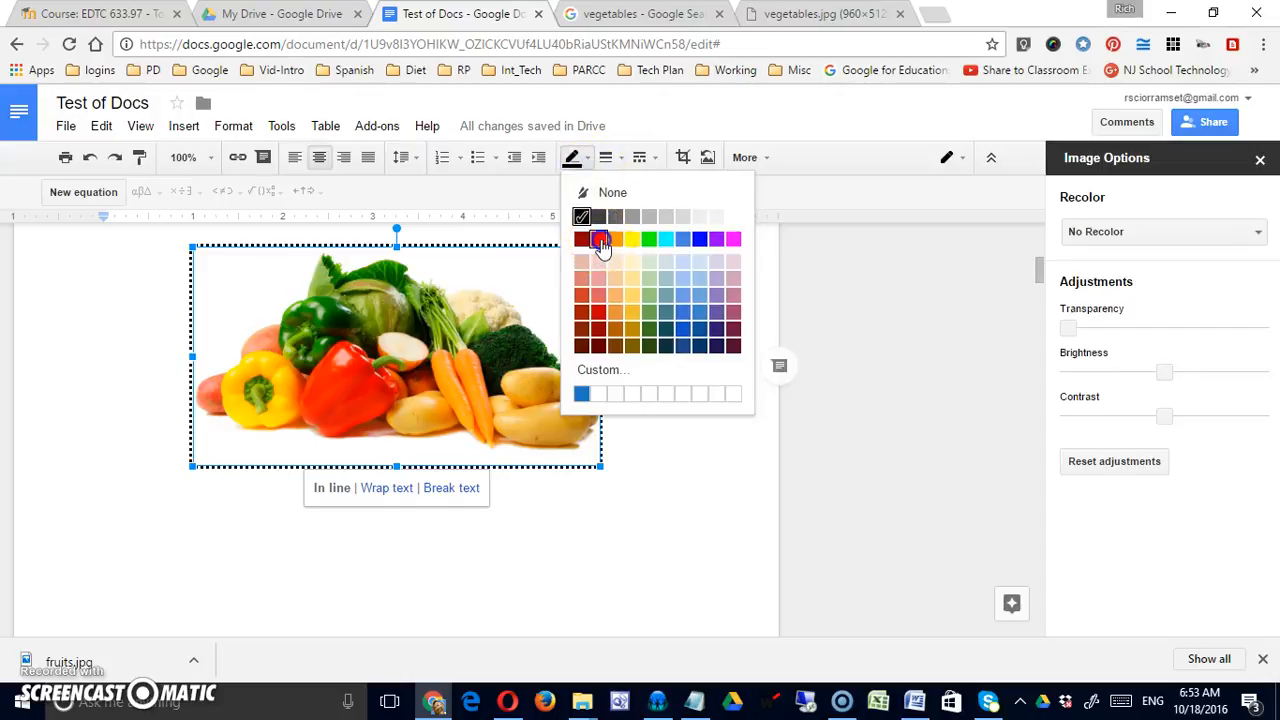
click(599, 240)
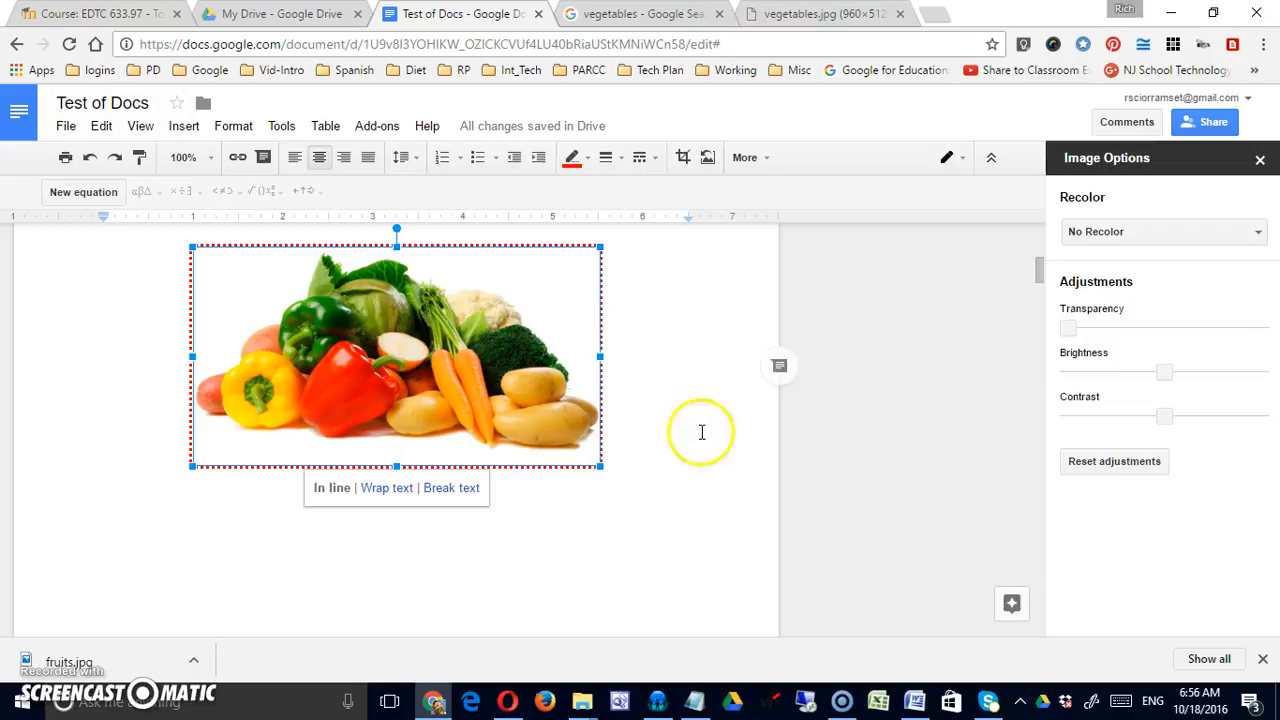
View the additional image commands, including Replace image, and leave them with the vegetables photo selected.
click(763, 161)
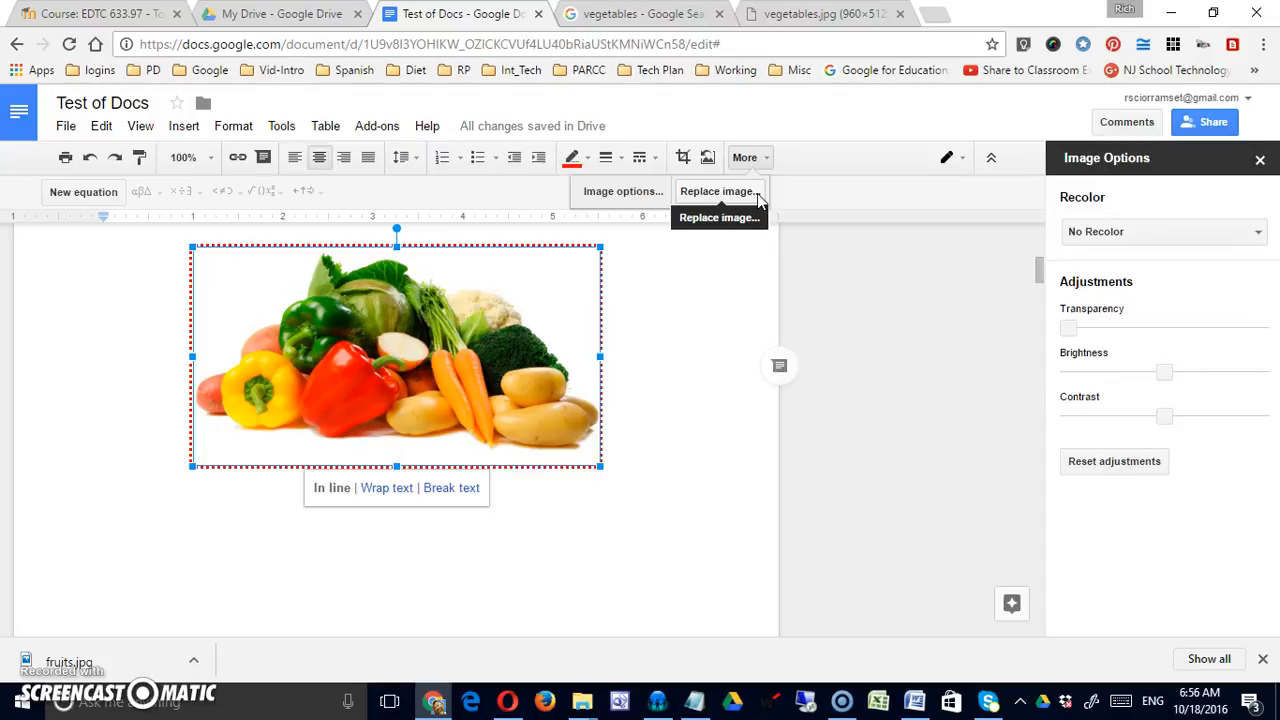
click(680, 300)
click(554, 344)
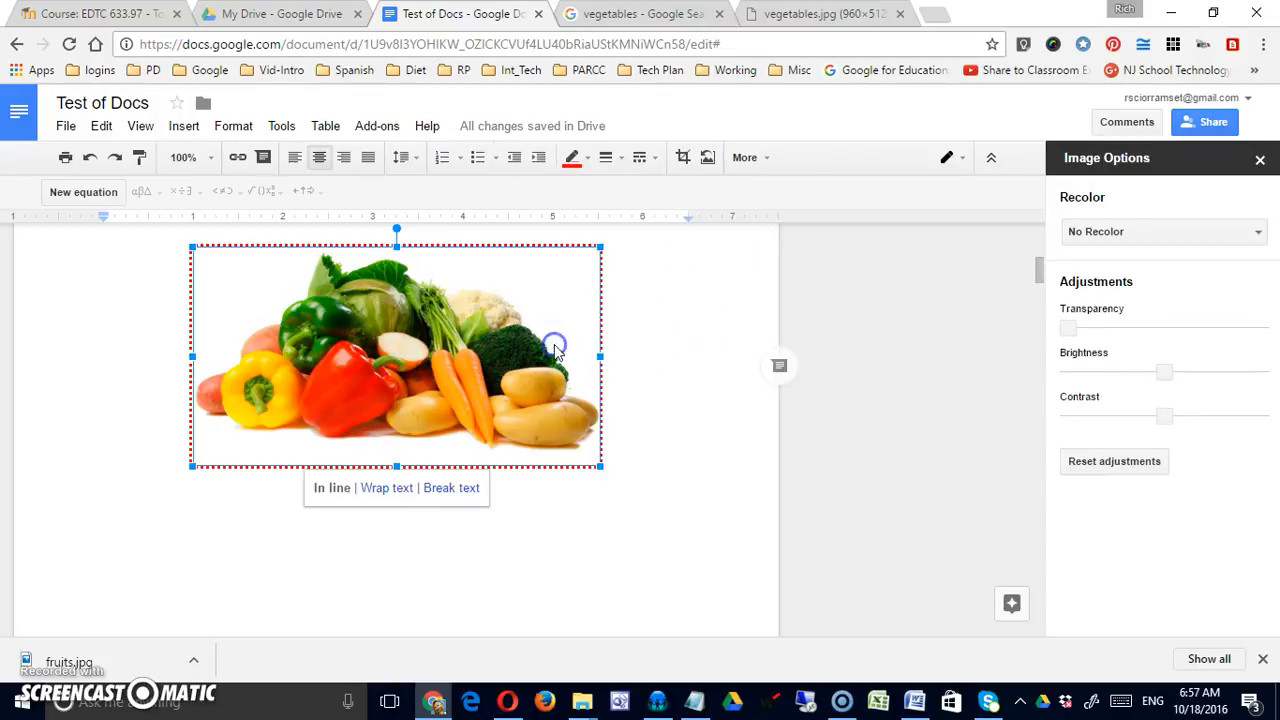
Rotate the vegetables photo counterclockwise so that its right side tilts upward.
scroll(654, 400, up, 3)
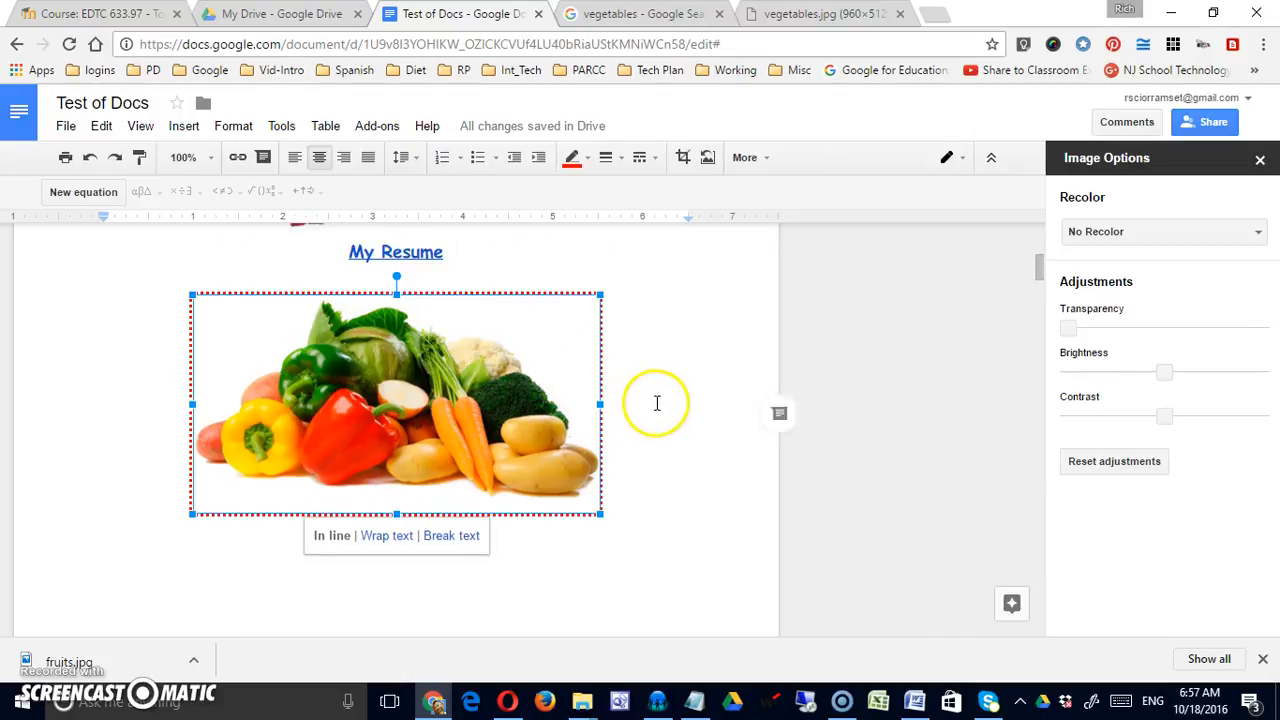
drag(396, 414, 351, 438)
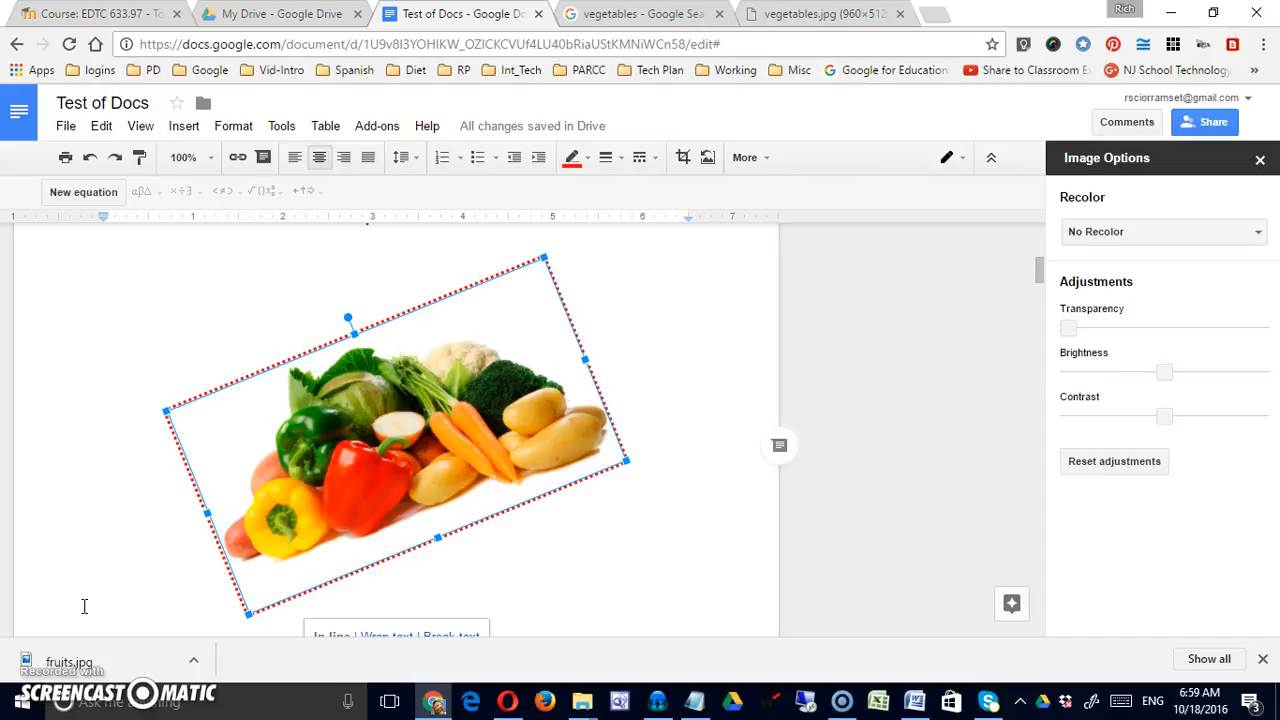
click(422, 397)
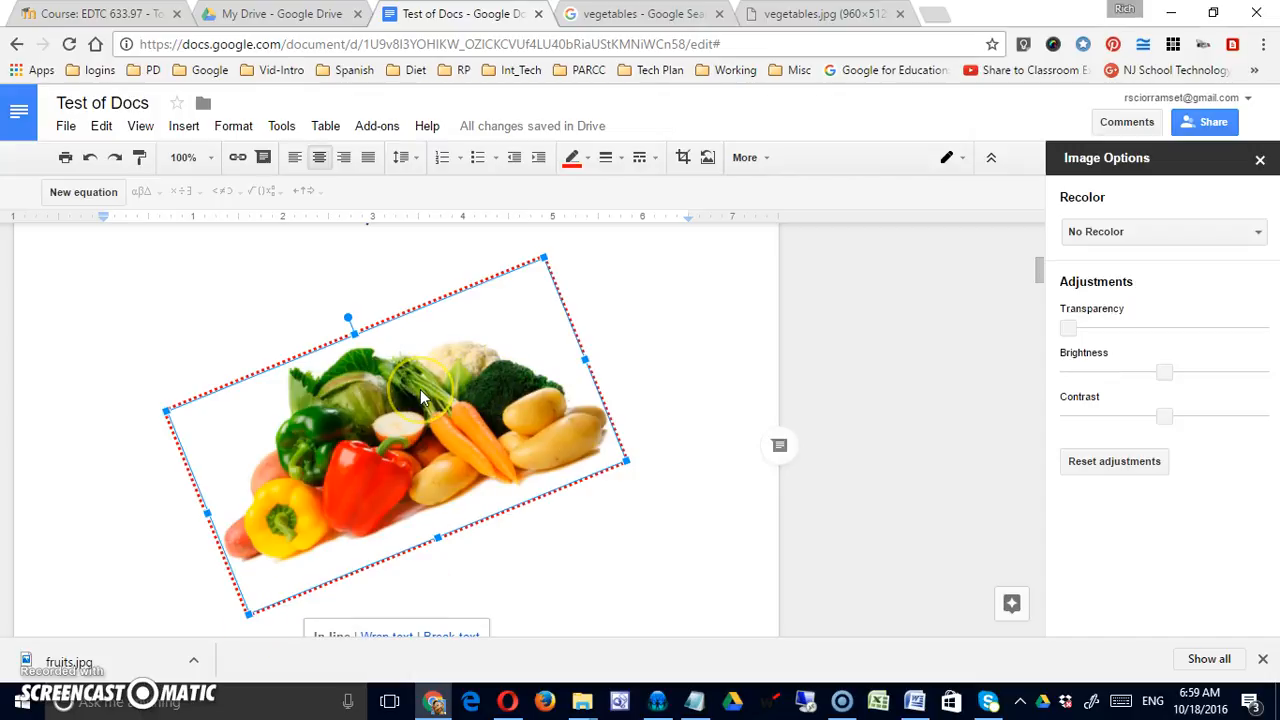